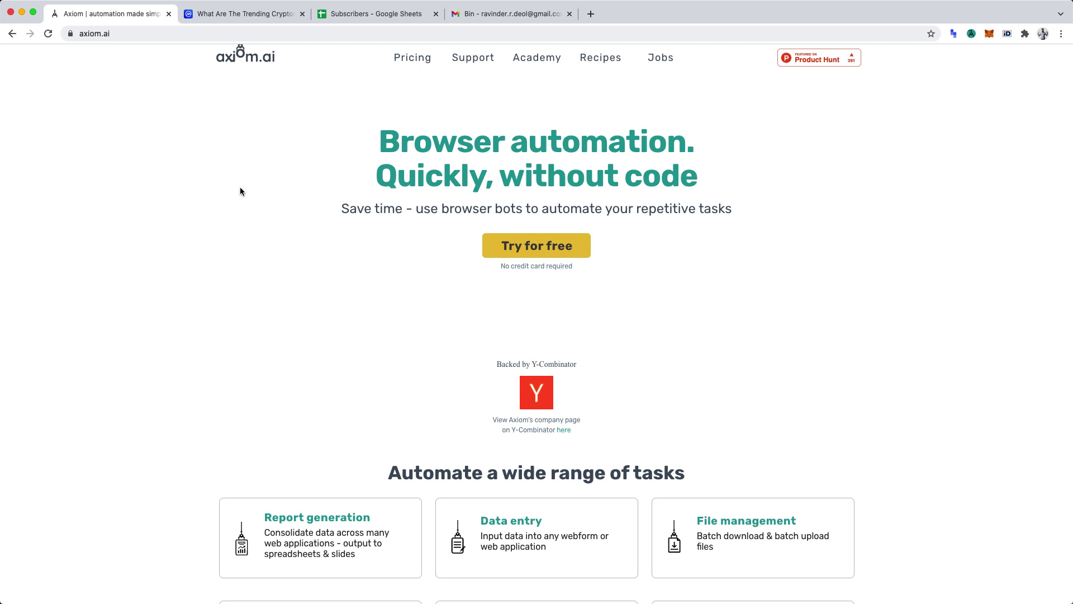
Open the Axiom pricing page, then show the extension's APIs and External Services page.
click(242, 21)
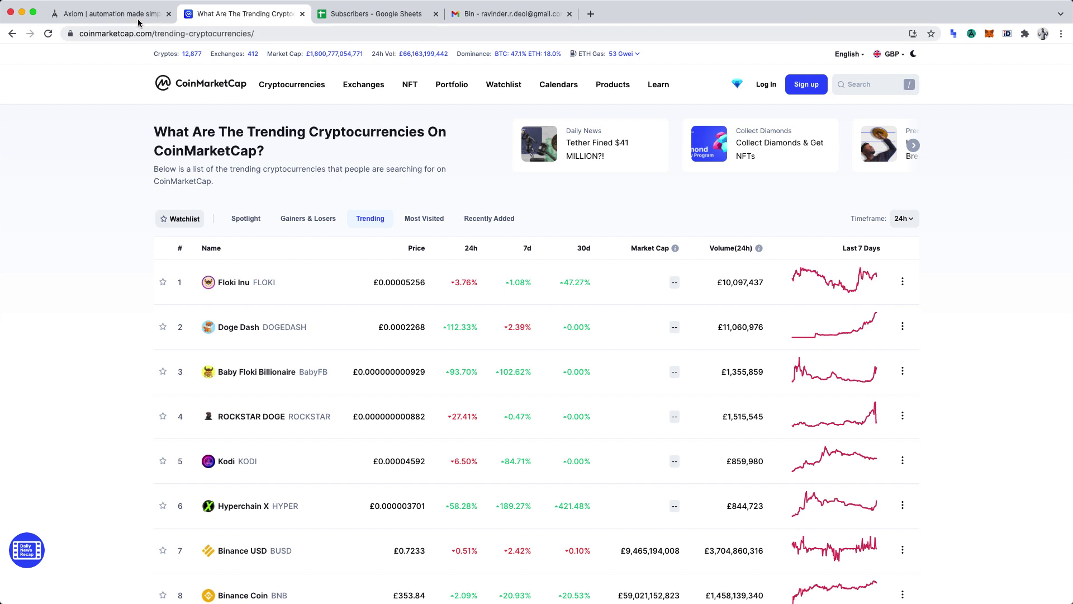
click(106, 14)
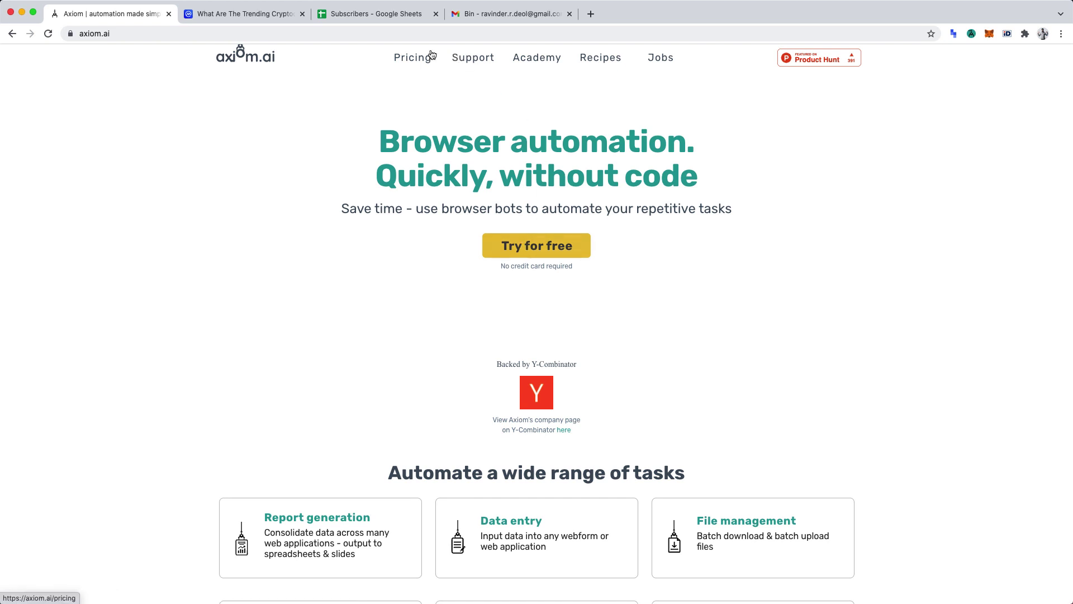
click(415, 58)
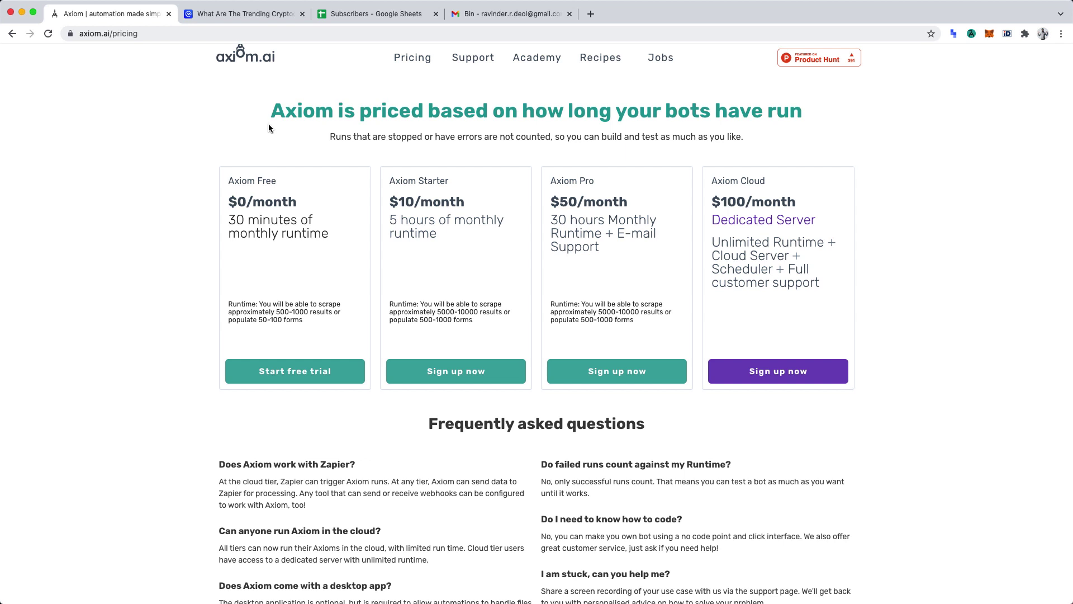
click(971, 34)
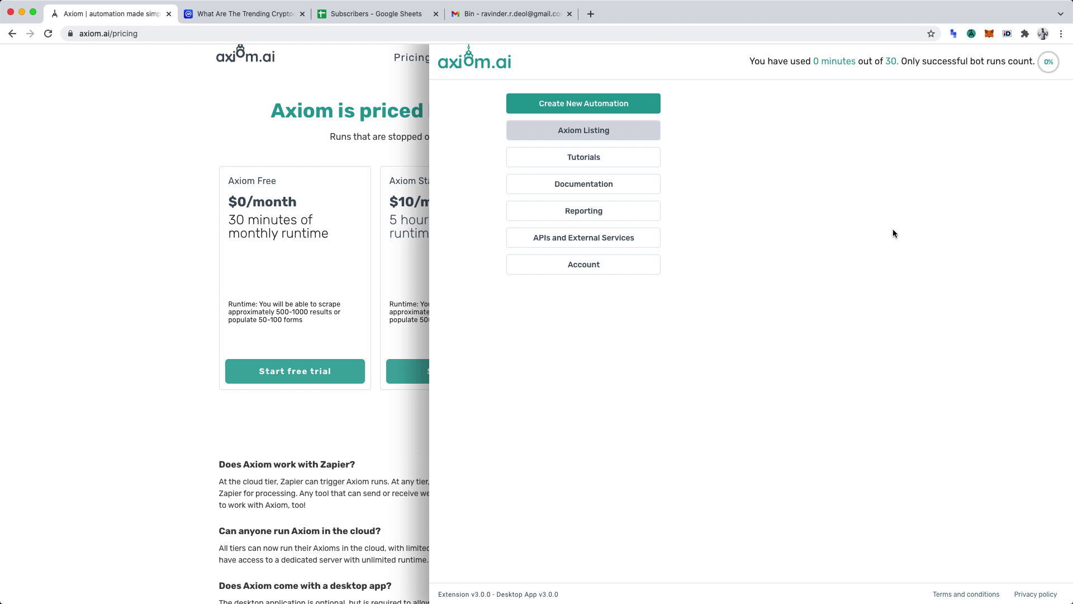
click(612, 246)
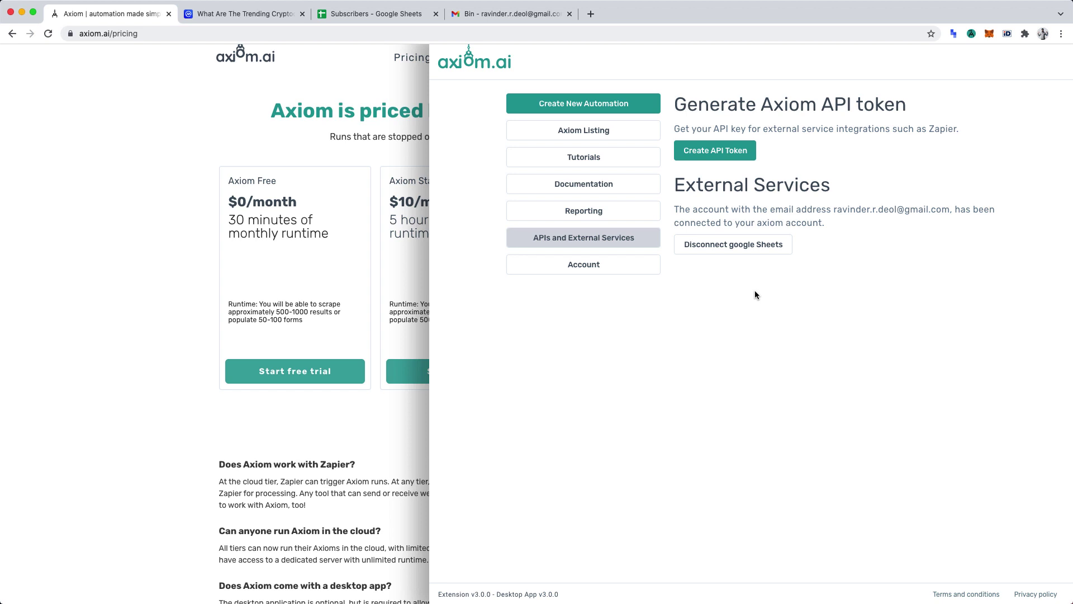
Start a new automation titled 'Trending Cryptocurrencies' and return to the CoinMarketCap trending page.
click(597, 105)
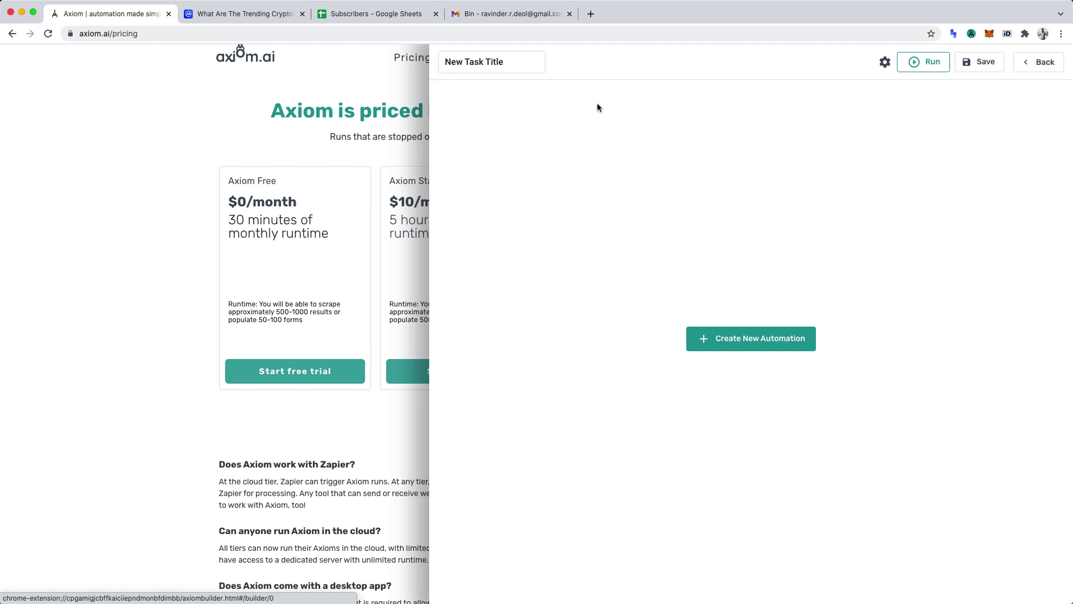
click(494, 67)
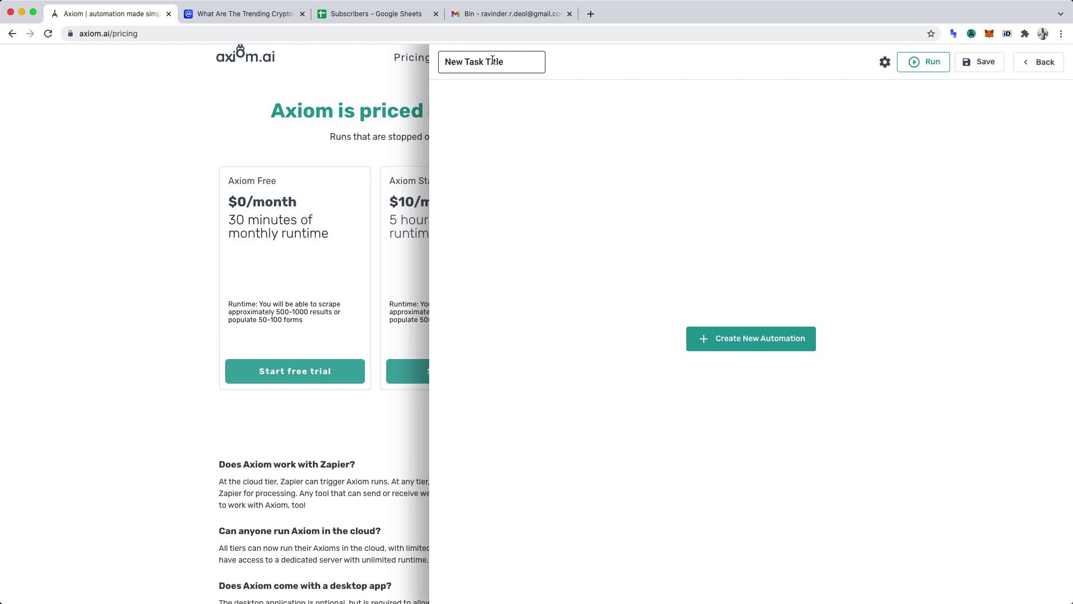
triple_click(515, 61)
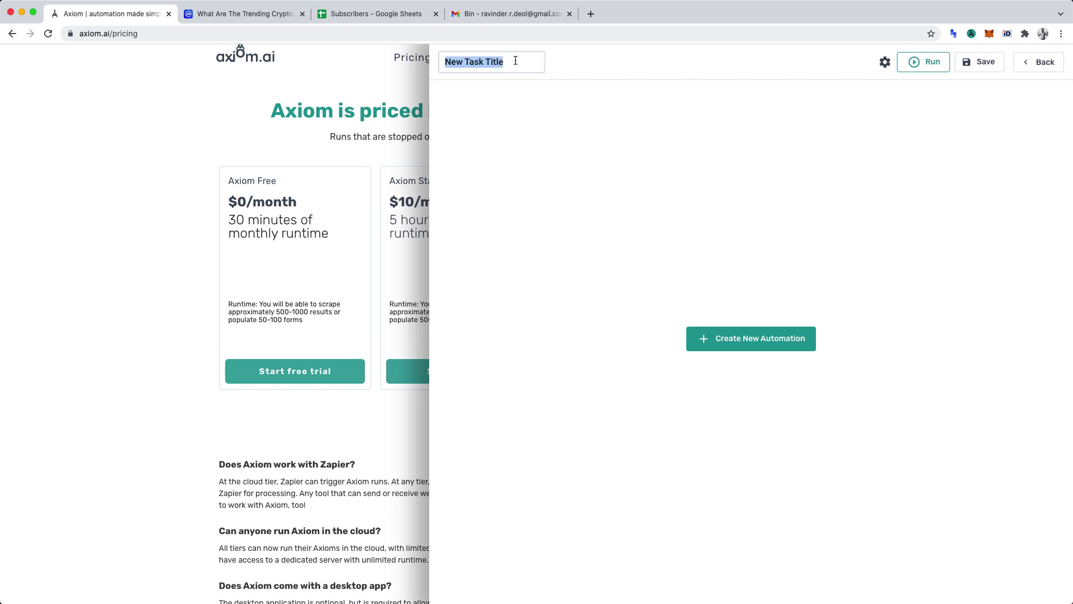
text(Tr)
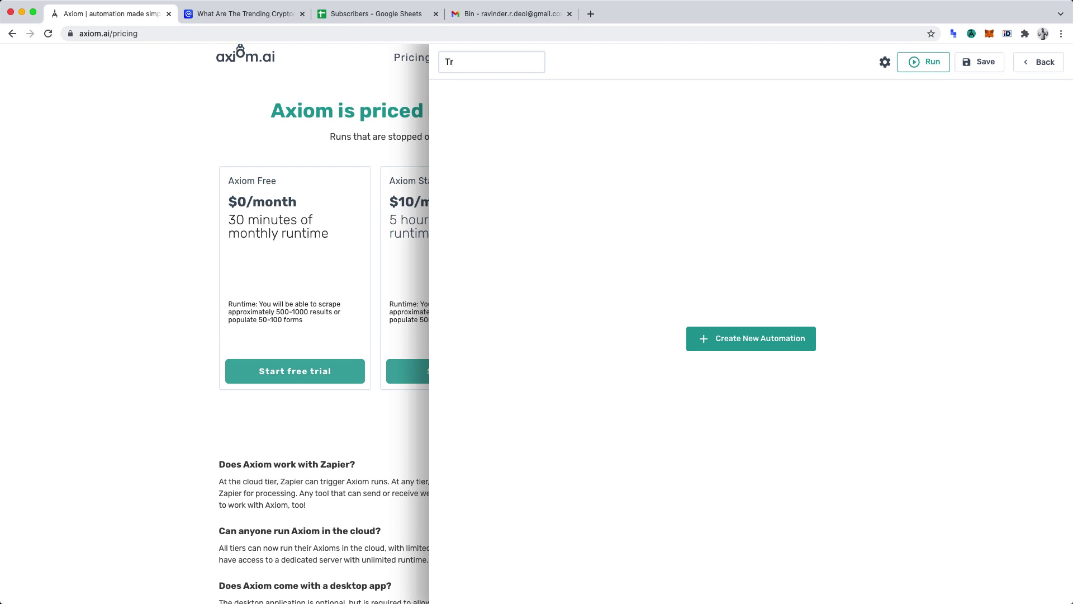
text(ending Cryptocurrencies)
click(246, 14)
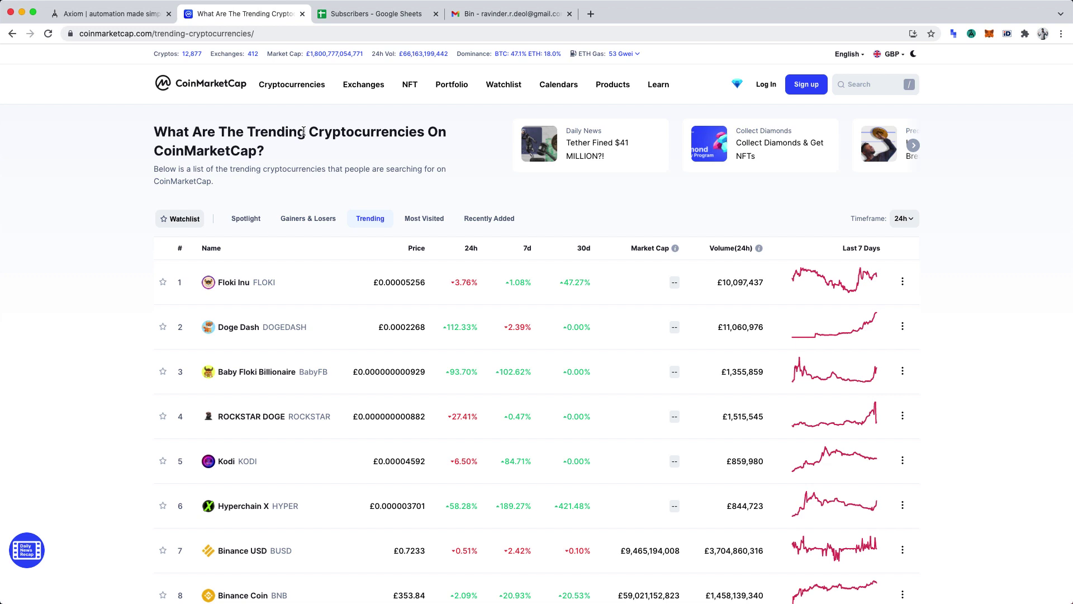
Build a custom automation starting with a 'Get data from a webpage' step.
click(971, 35)
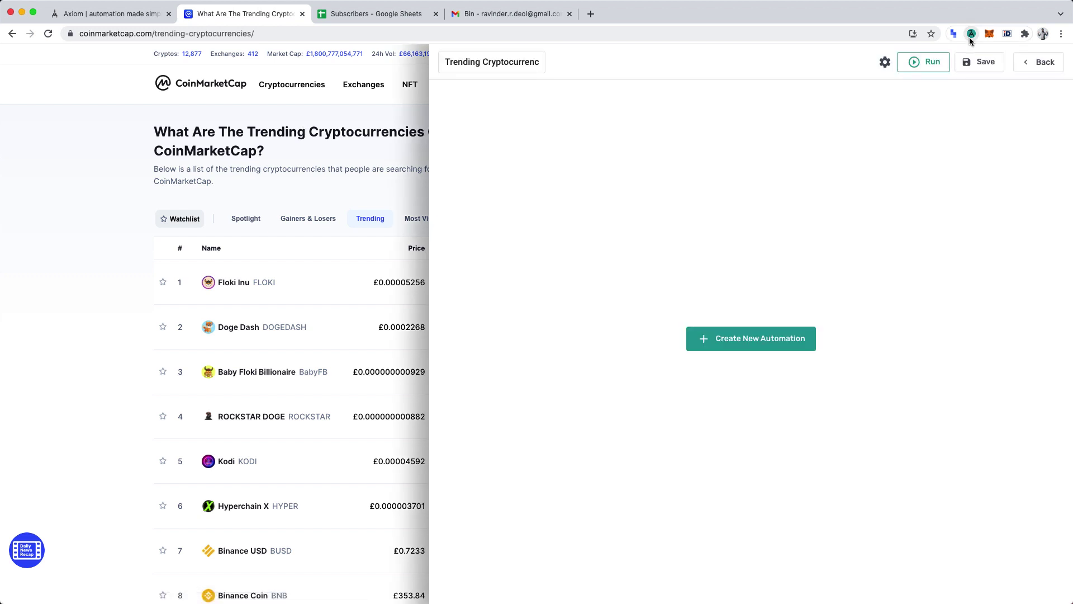
click(775, 343)
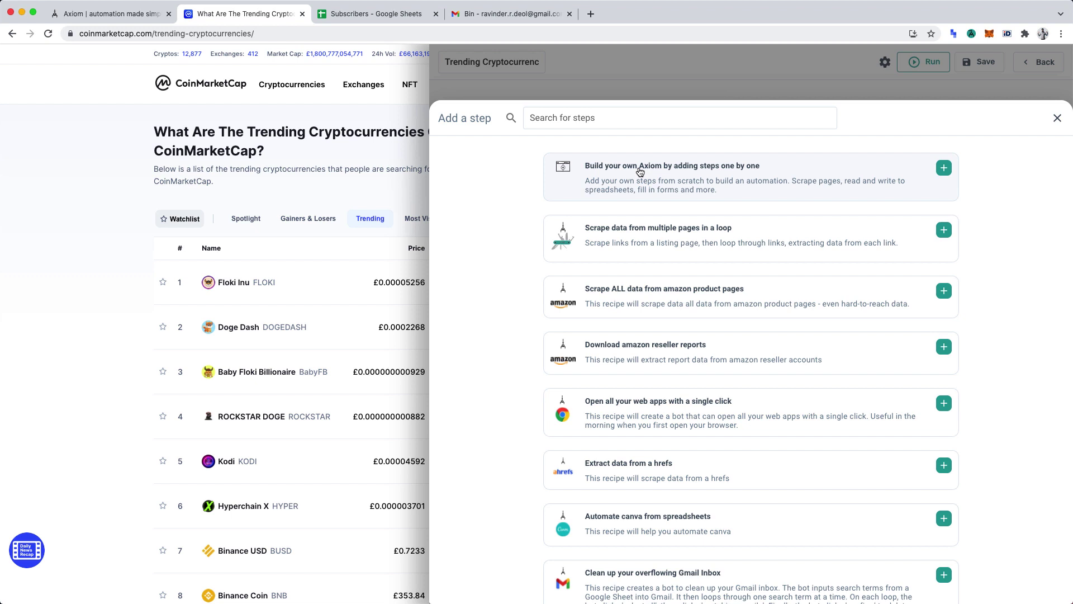
click(721, 174)
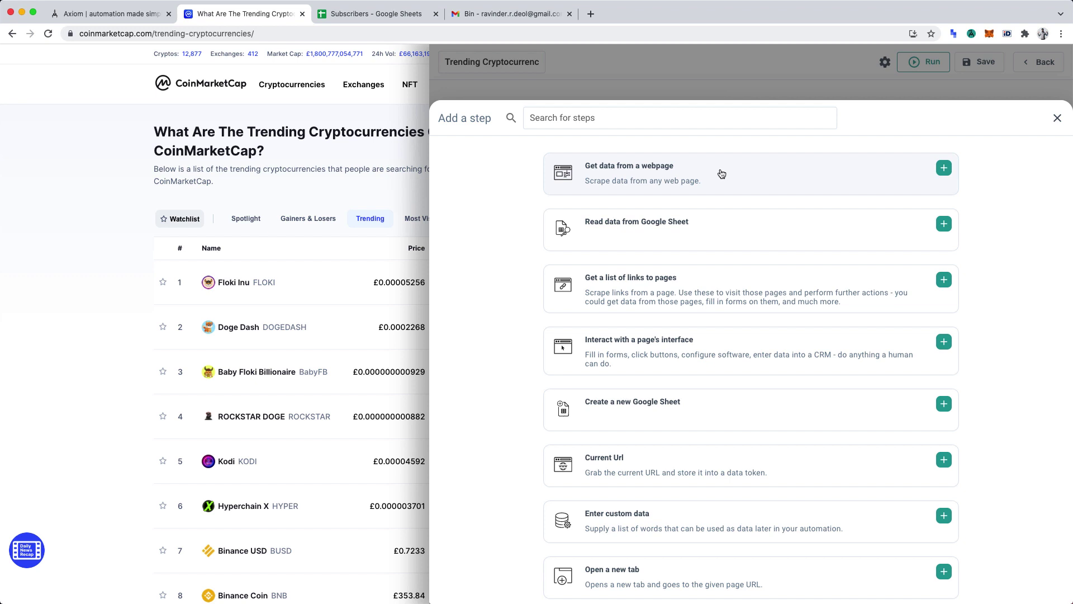
click(723, 173)
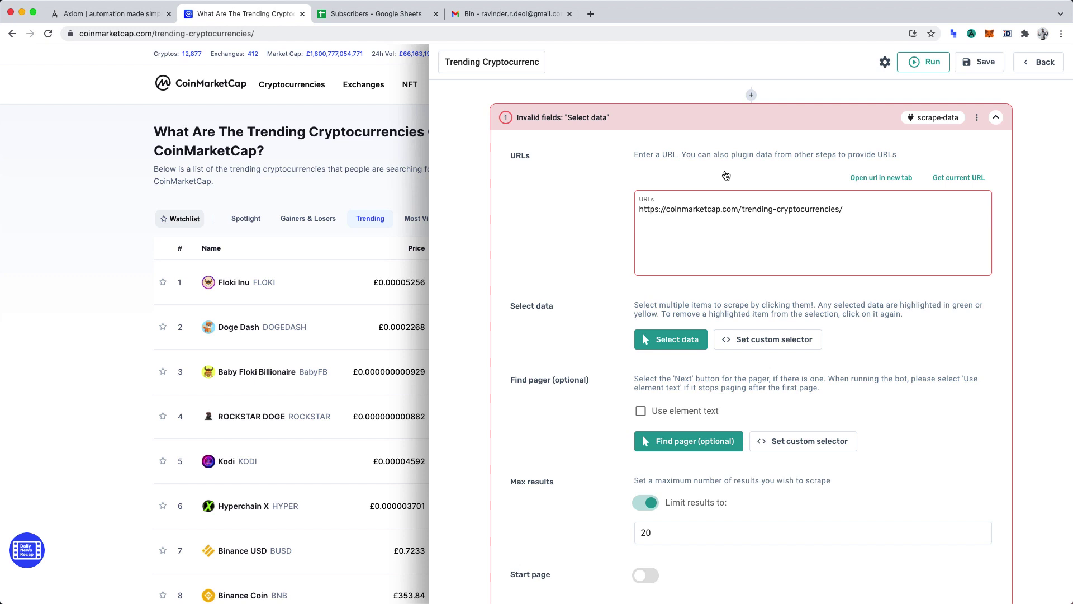
Use the current CoinMarketCap URL and open the data selector.
click(941, 180)
click(681, 345)
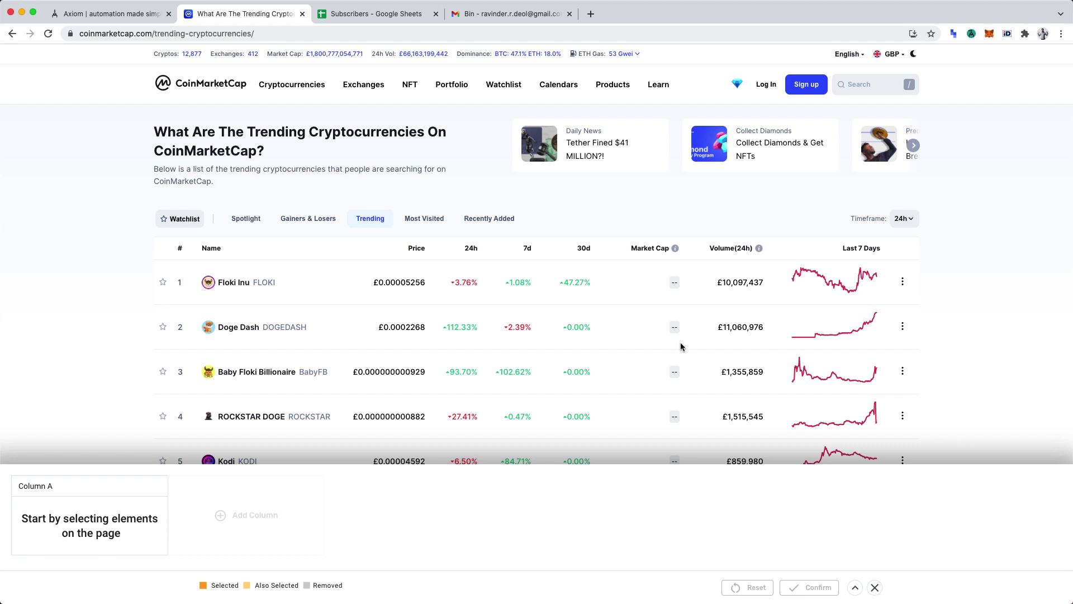
Capture all trending coin names, such as Floki Inu and Doge Dash, in Column A.
click(228, 285)
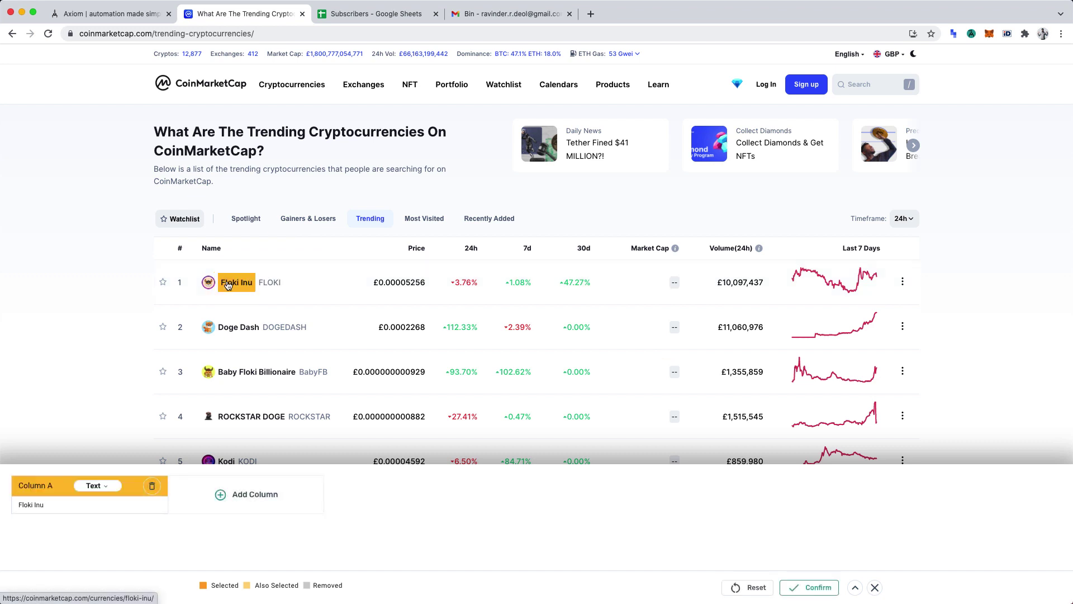
click(235, 329)
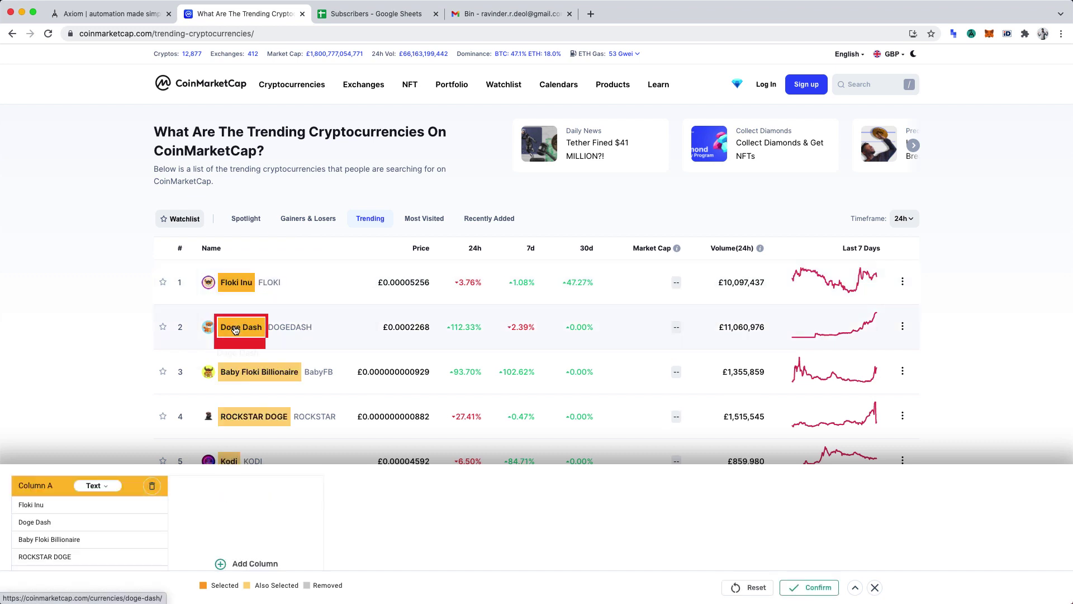
scroll(235, 329, down, 3)
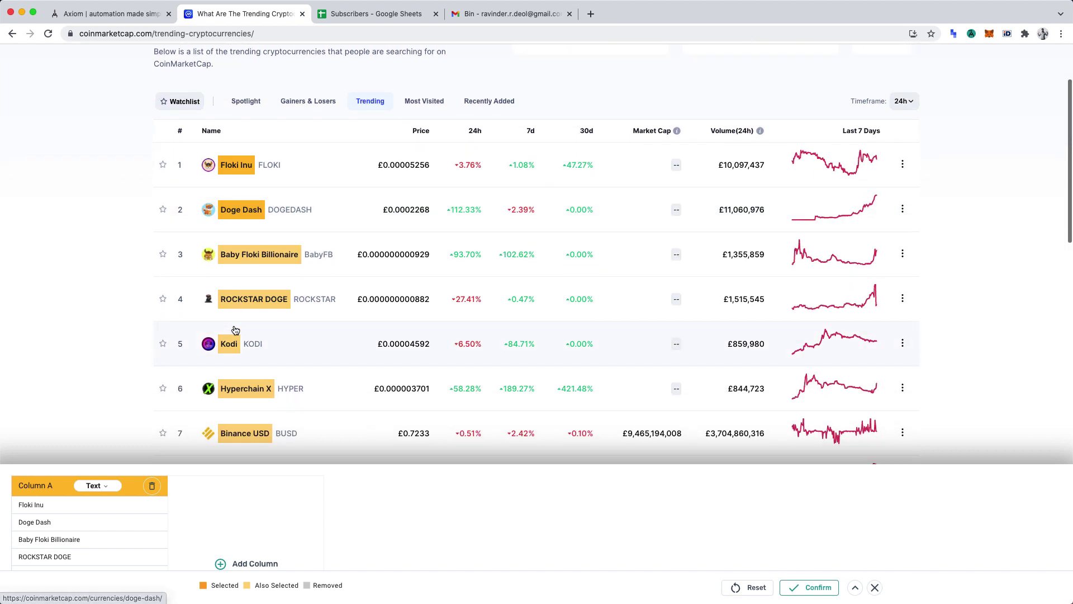
scroll(235, 329, down, 2)
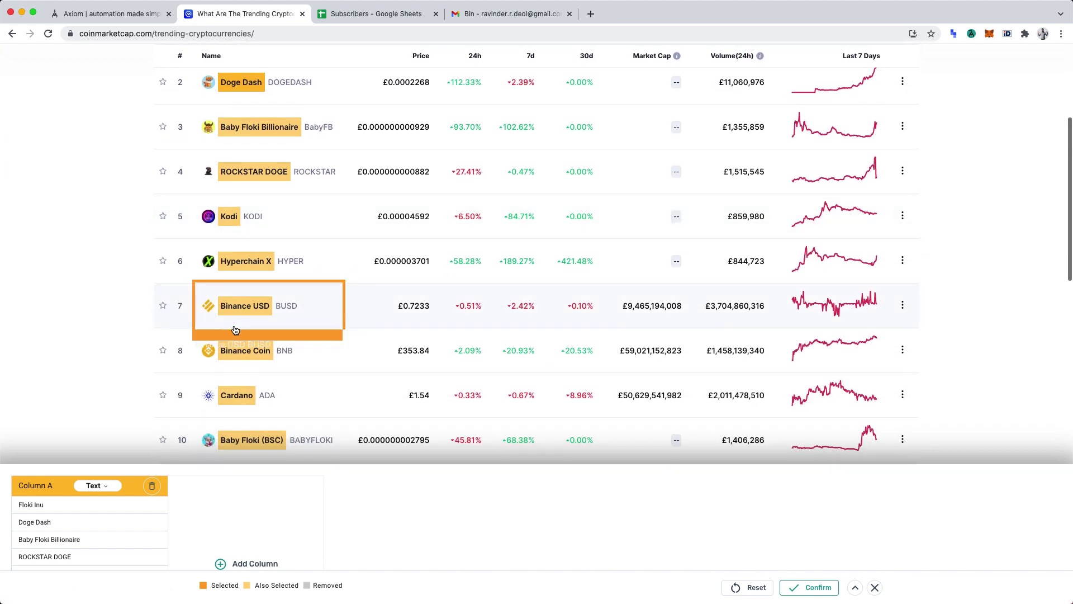
scroll(235, 329, up, 5)
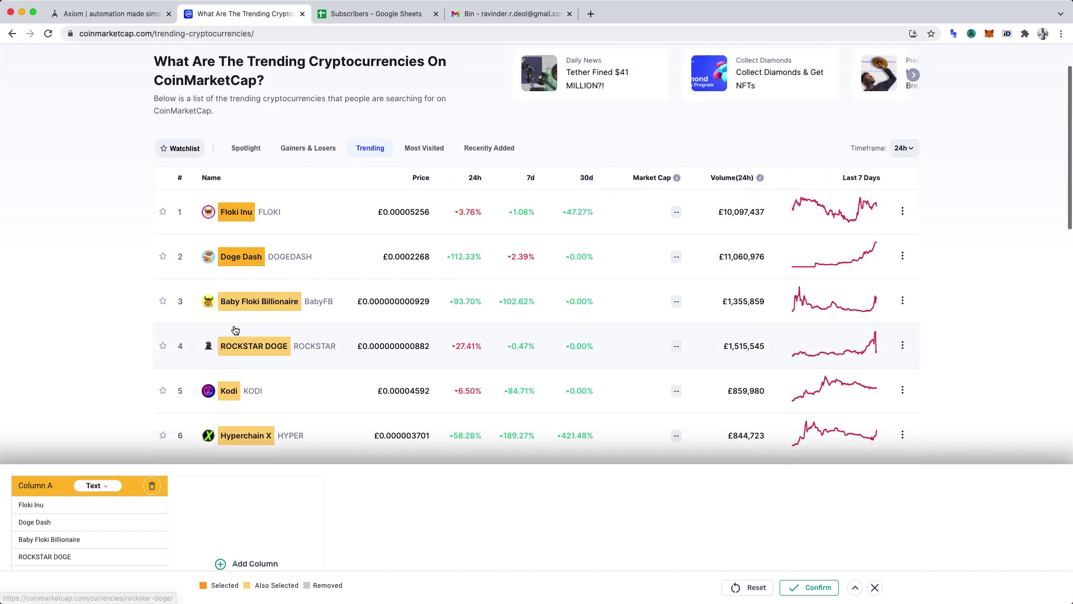
scroll(235, 330, up, 2)
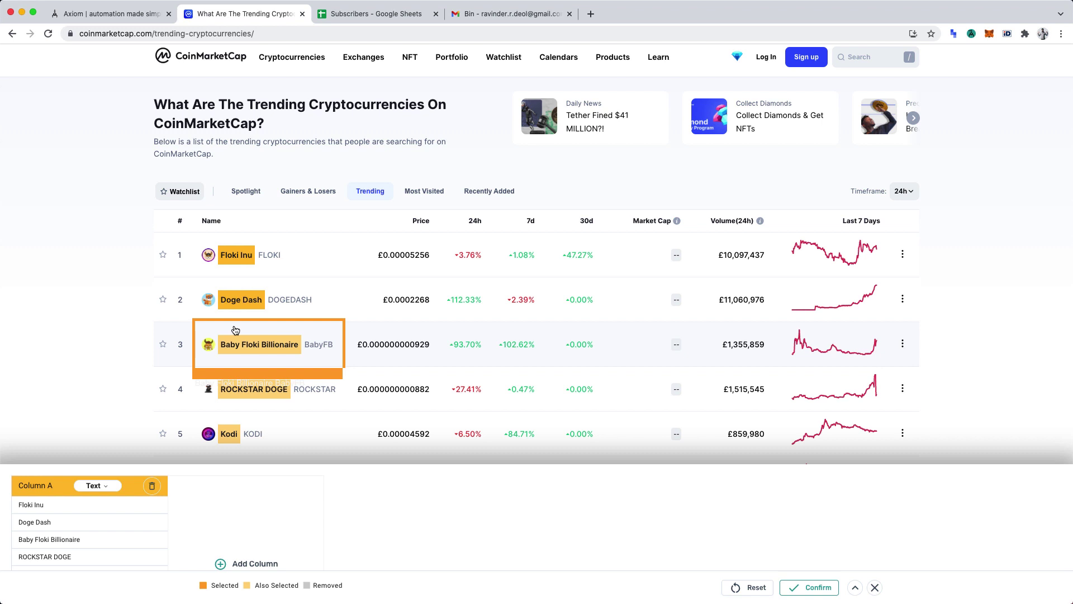
Add Column B and capture every coin's price into it.
click(251, 475)
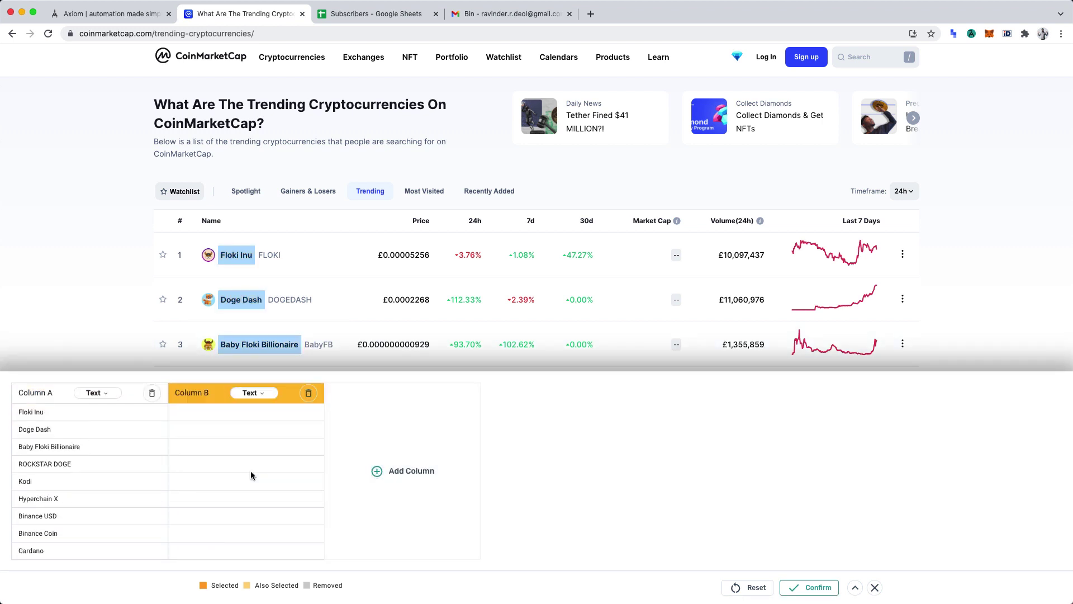
click(390, 256)
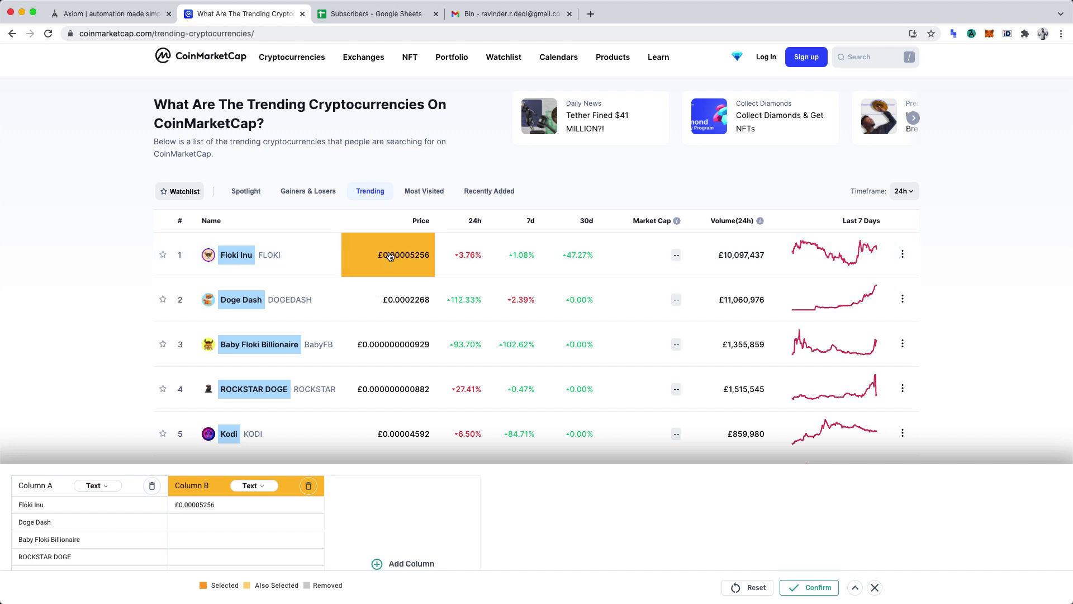
click(397, 304)
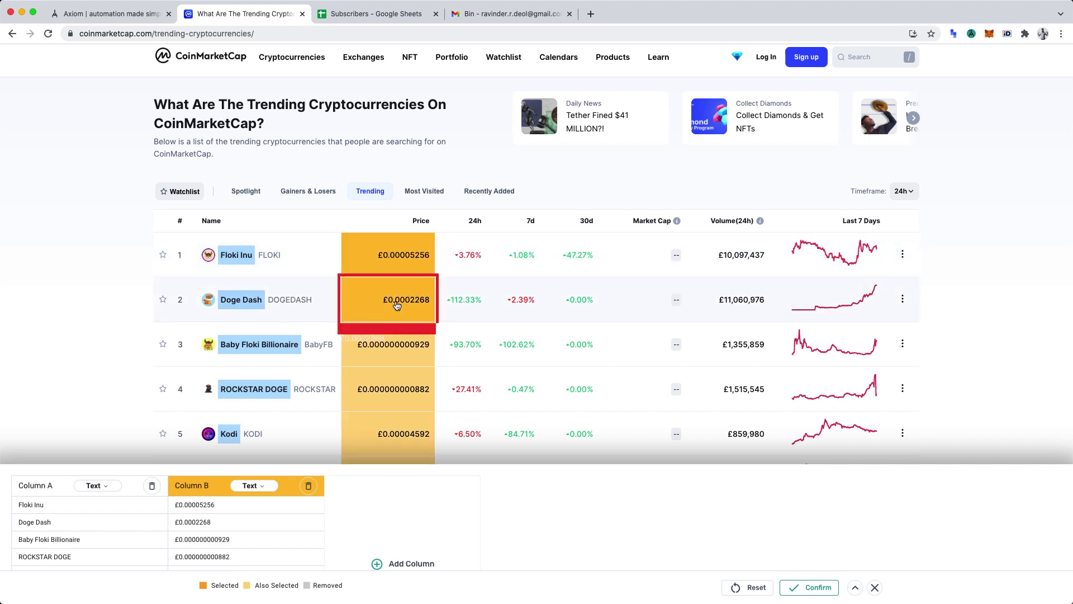
scroll(397, 304, down, 3)
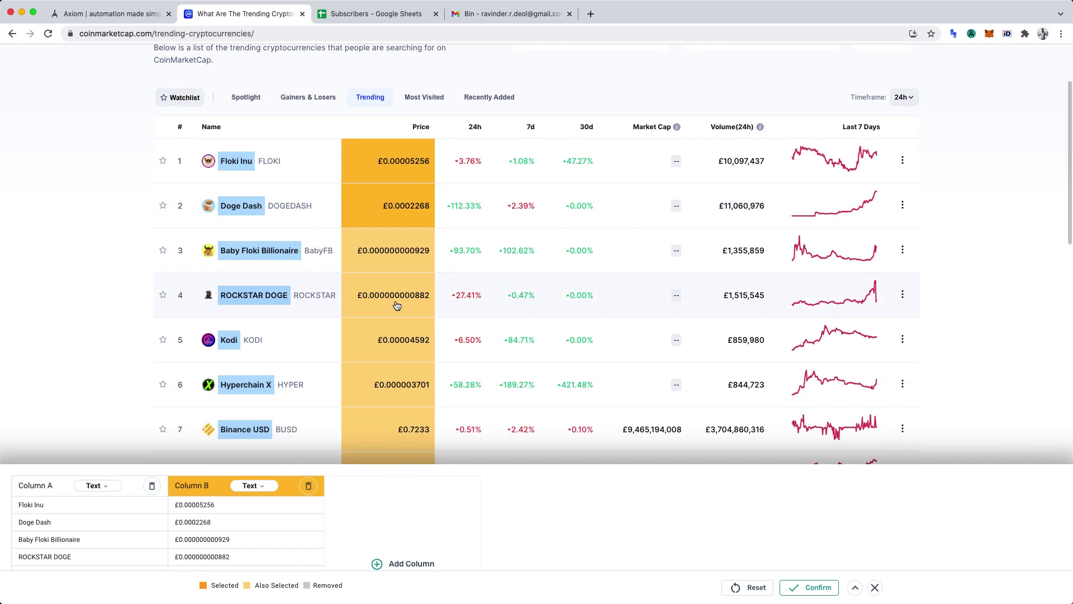
scroll(397, 305, down, 3)
scroll(396, 304, up, 4)
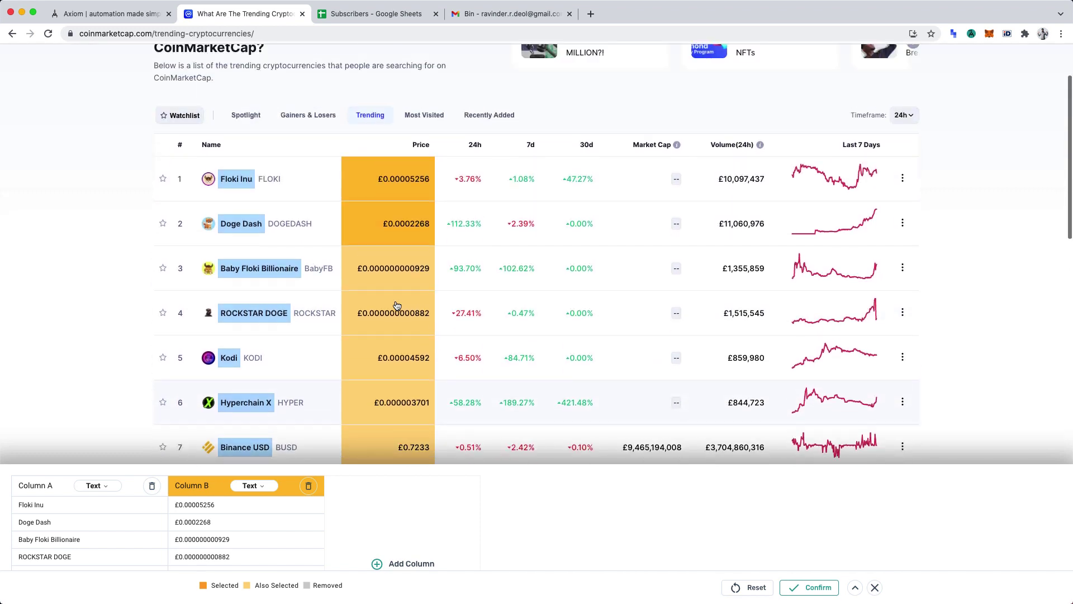
scroll(396, 305, up, 3)
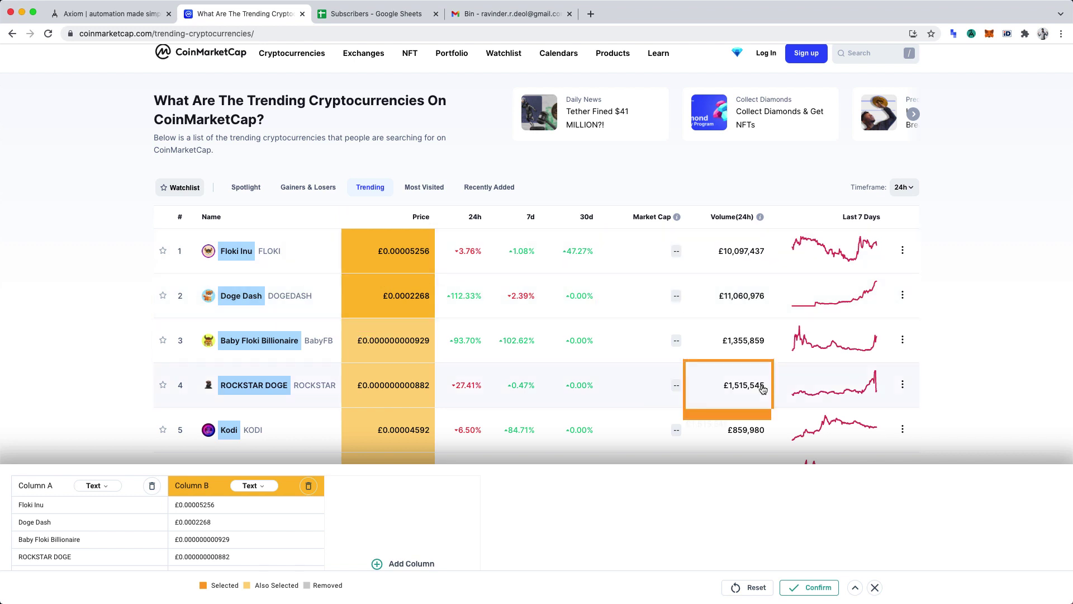
Confirm the name and price columns, change Limit results from 20 to 10, and save.
click(818, 587)
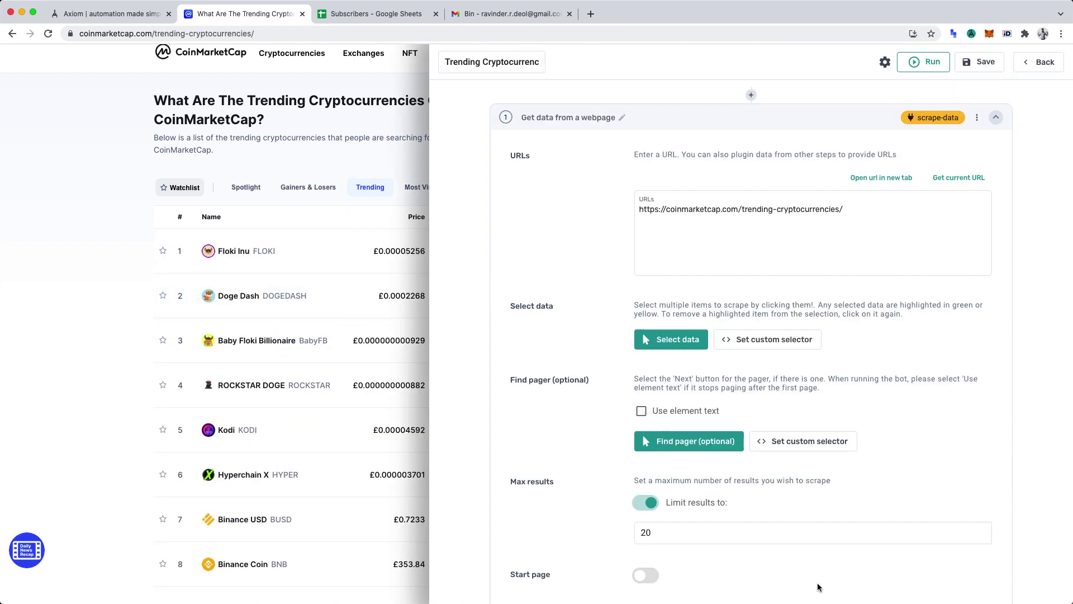
scroll(726, 380, down, 3)
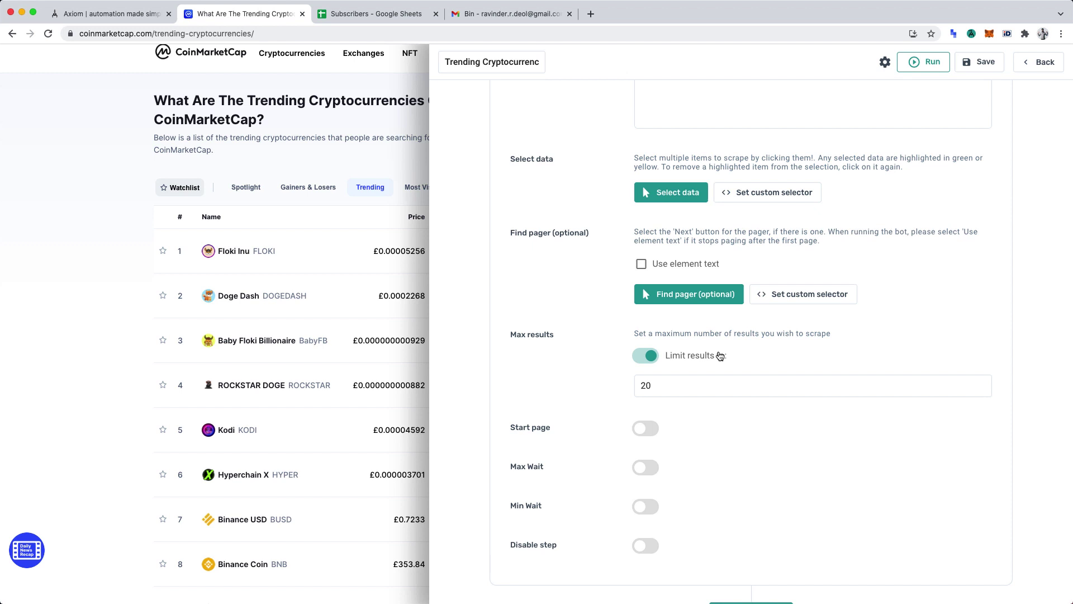
click(700, 387)
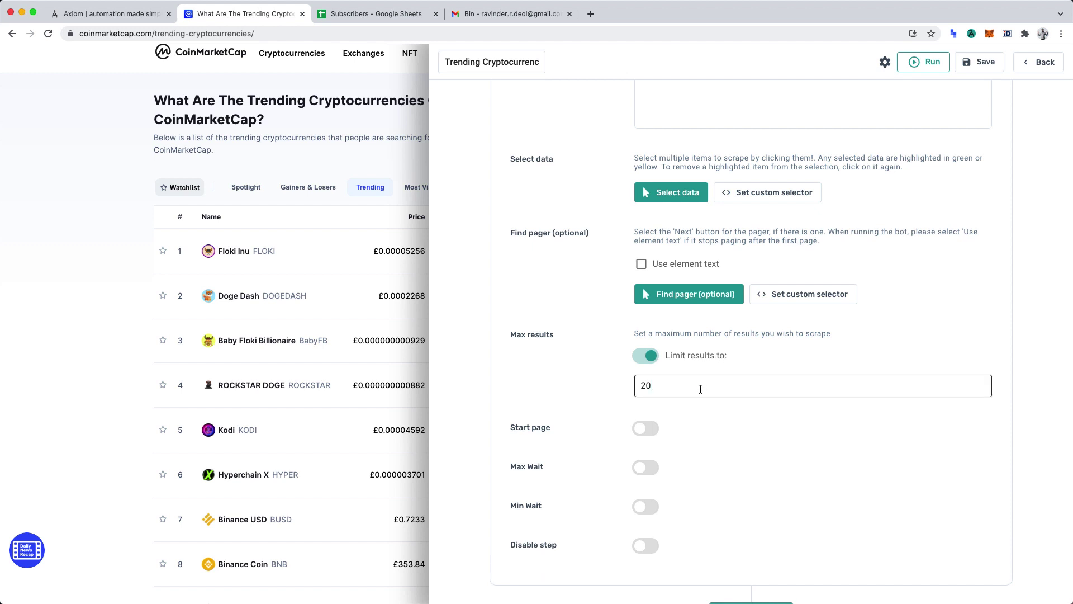
key(super+a)
text(10)
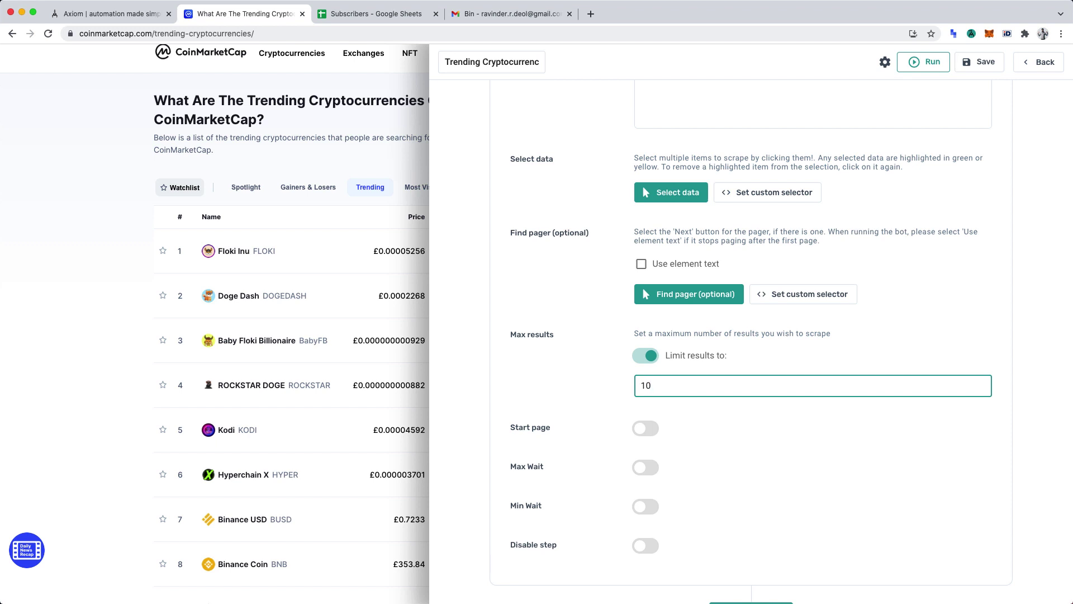
click(977, 63)
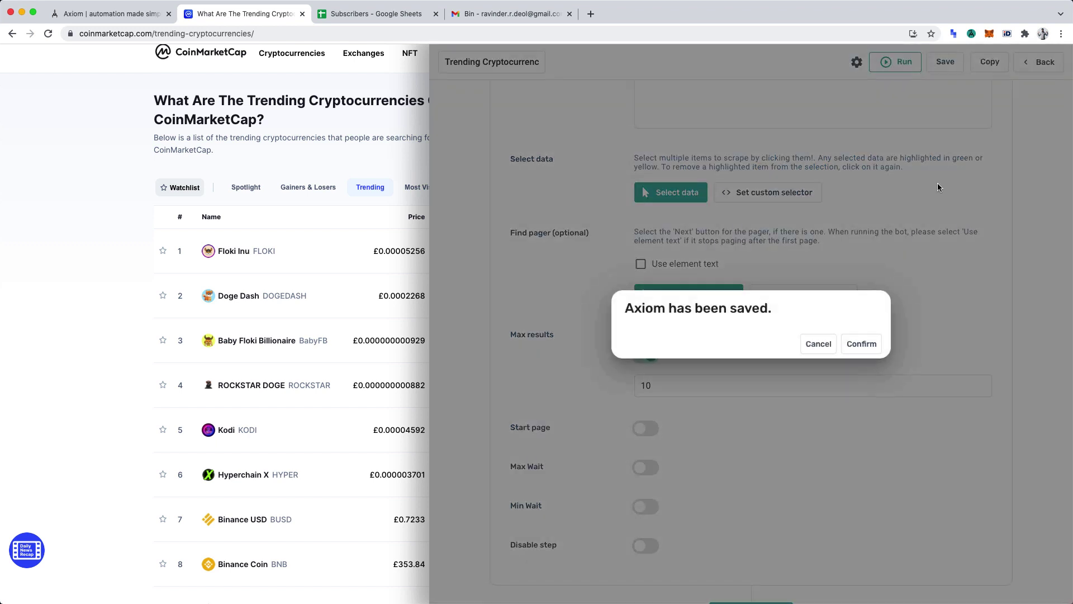
Dismiss the saved confirmation and open the step picker's search field.
click(861, 347)
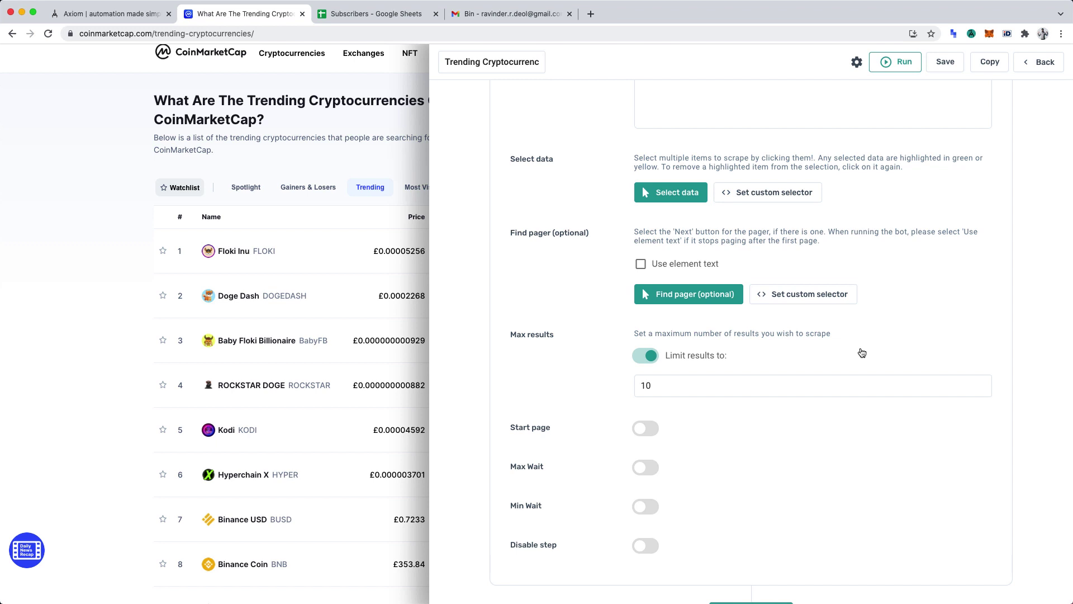
scroll(861, 352, down, 3)
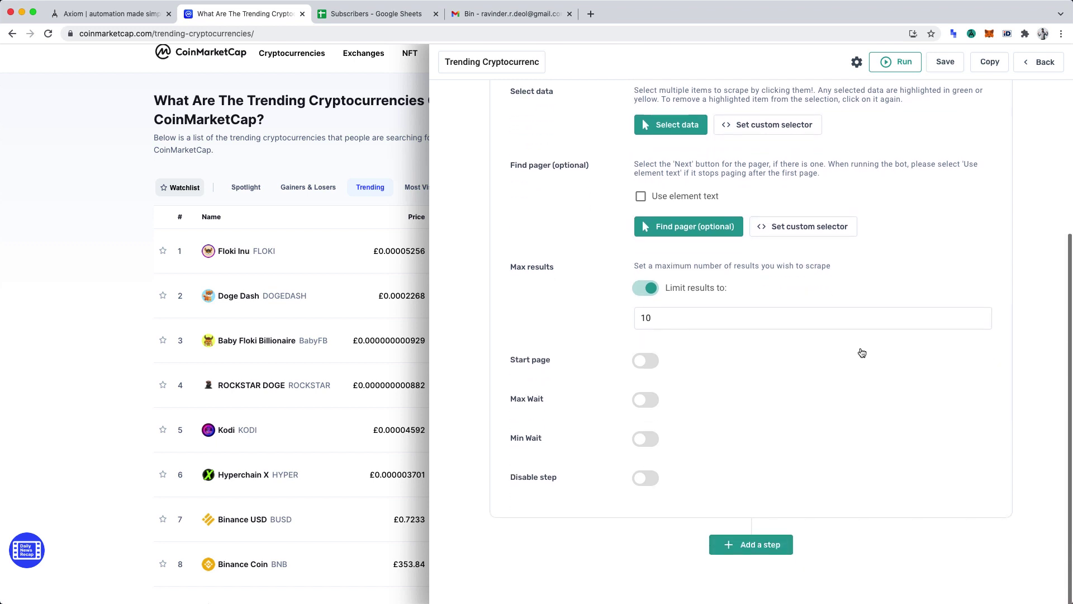
click(759, 549)
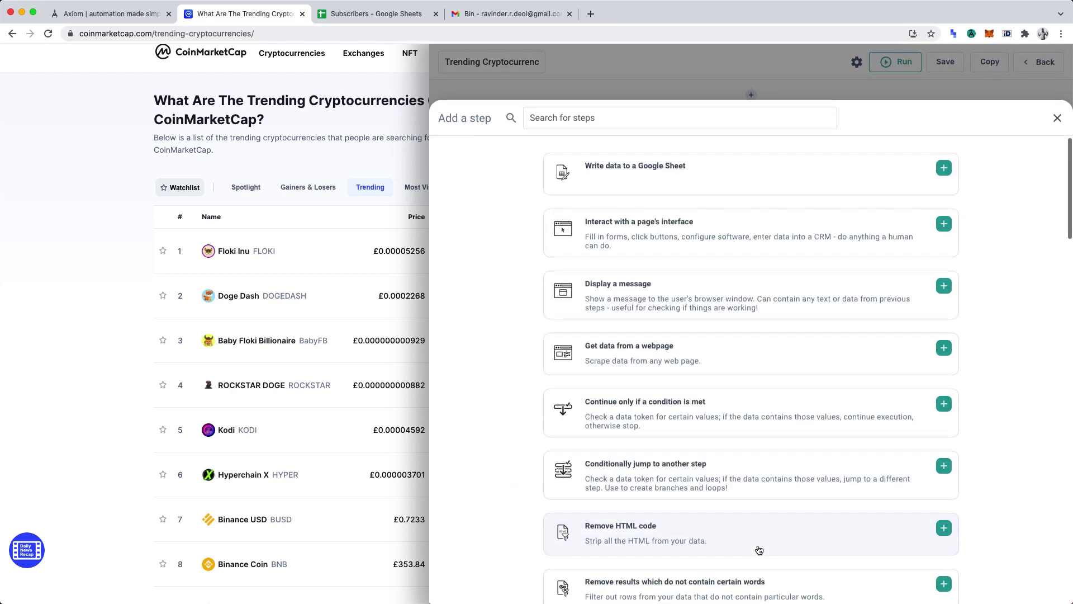
click(737, 121)
Search 'write' and add Write javascript as step 2.
text(write)
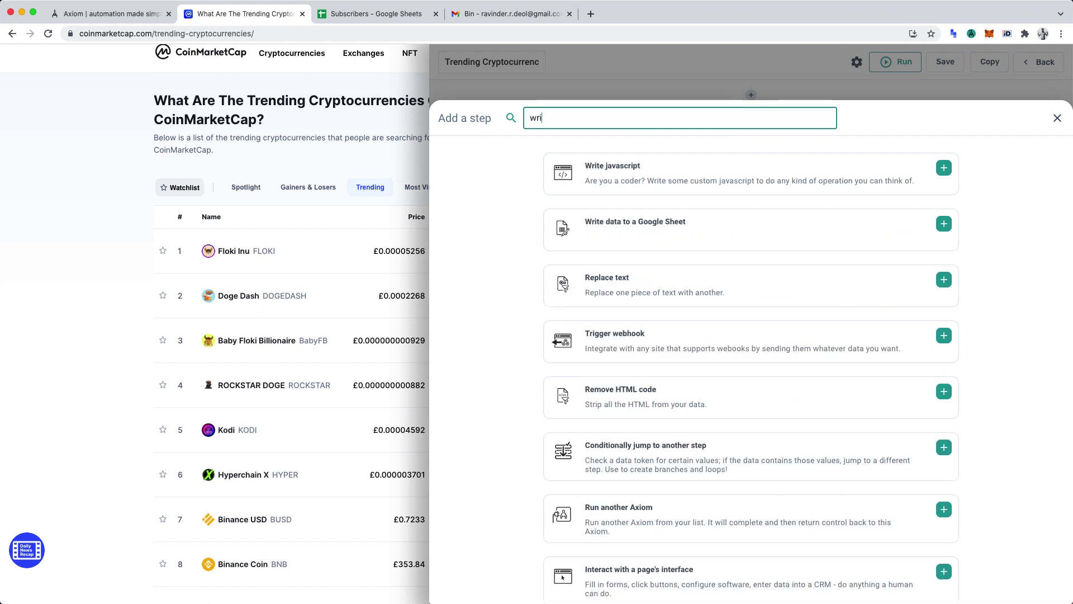
click(741, 171)
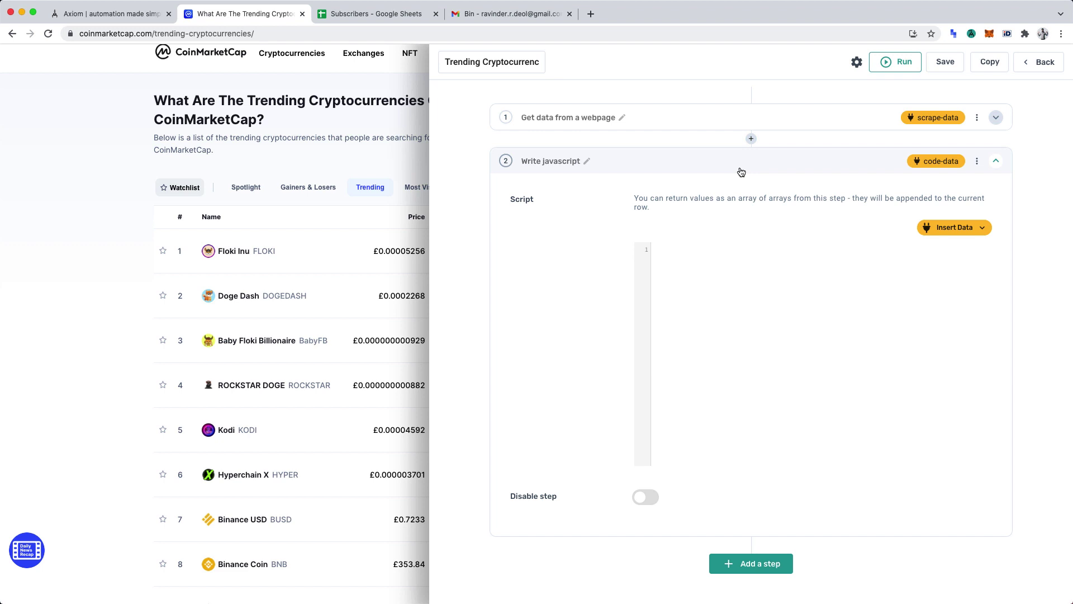
Write 'let crypto_name = [scrape-data?all&0]' using only Column A, without quotes.
click(740, 295)
text(let crypto_name =)
click(956, 229)
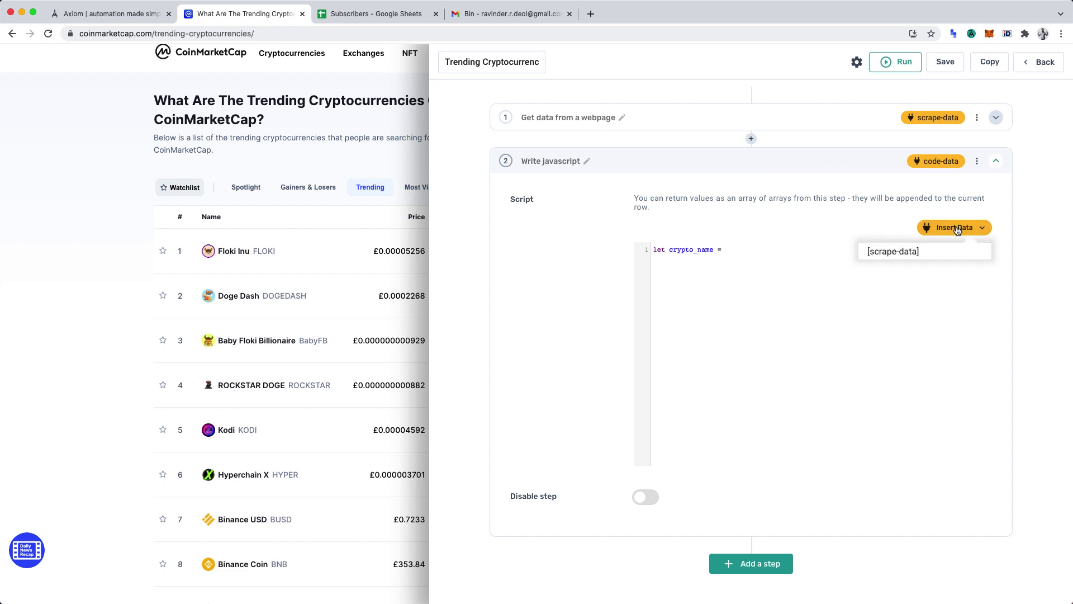
click(928, 250)
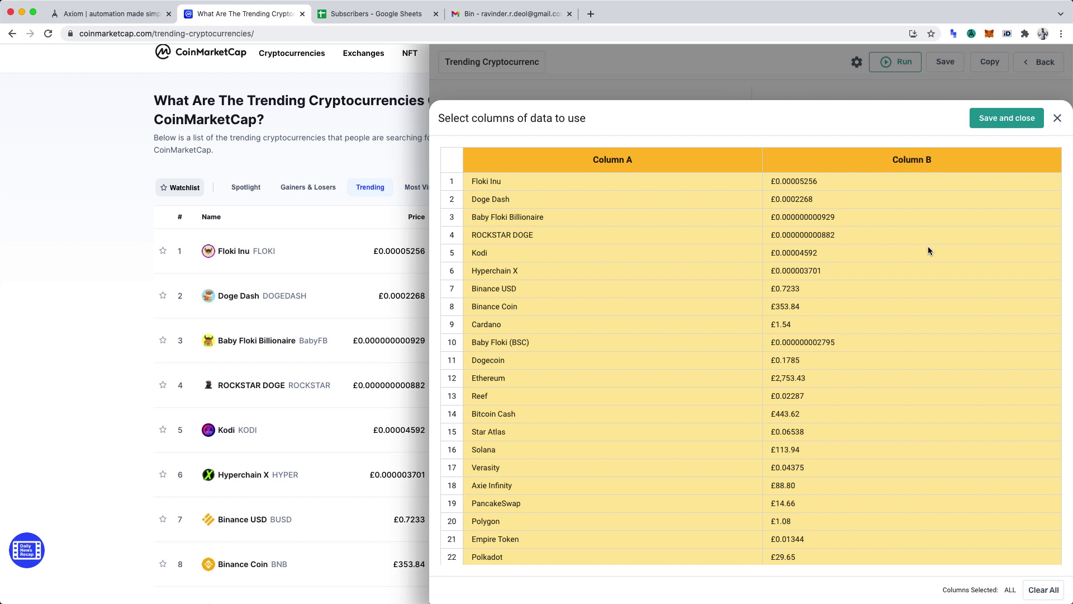
click(892, 162)
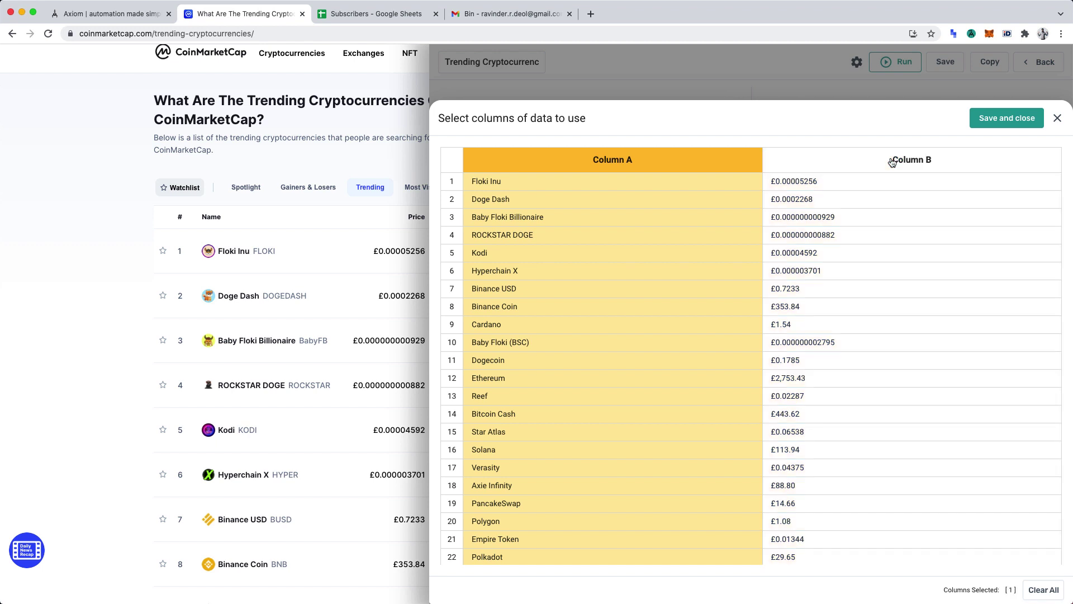
click(1003, 120)
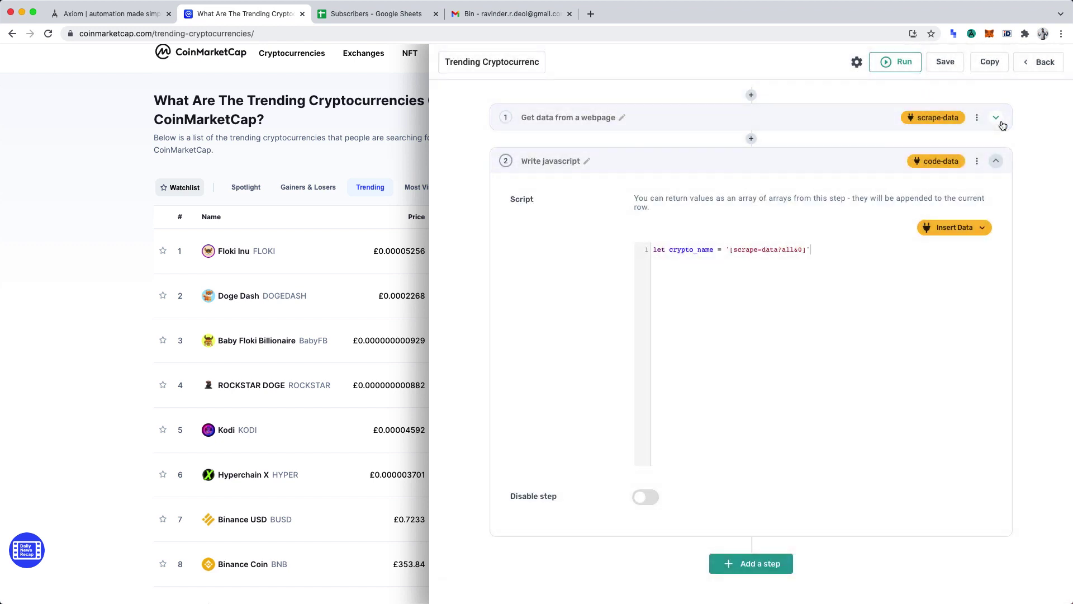
key(Return)
key(BackSpace)
key(BackSpace)
Write 'let crypto_price = [scrape-data?all&1]' using only Column B, stripping the quotes.
text(et crypto_price =)
click(976, 231)
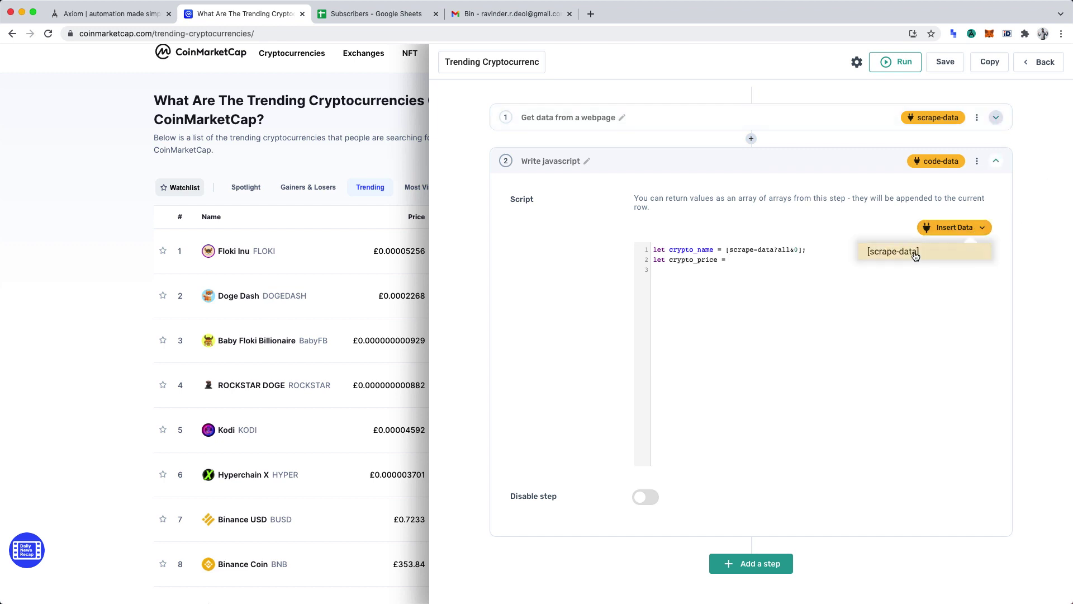
click(906, 252)
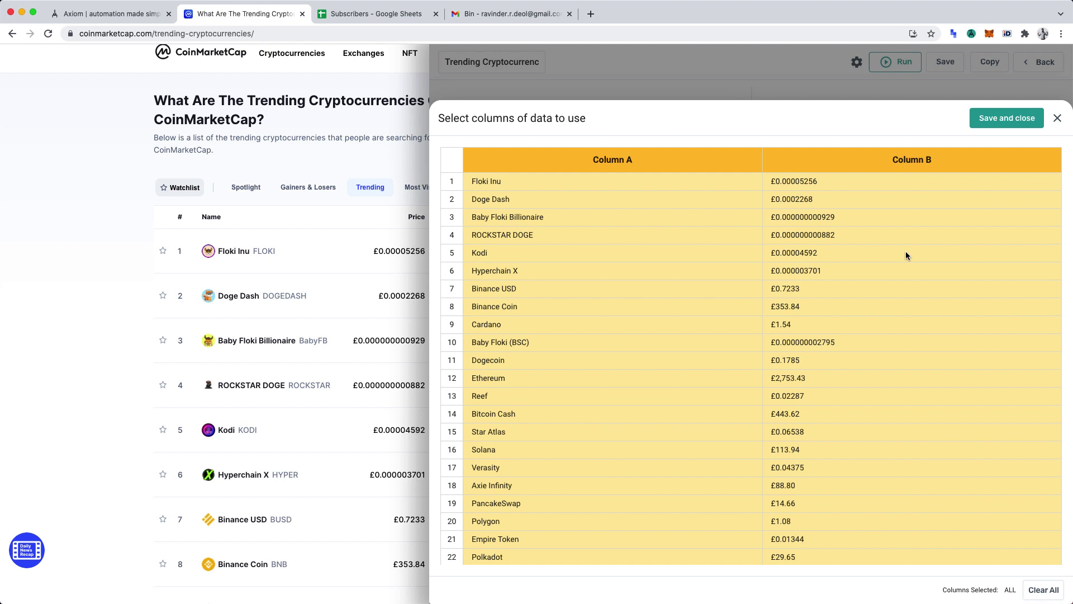
click(641, 169)
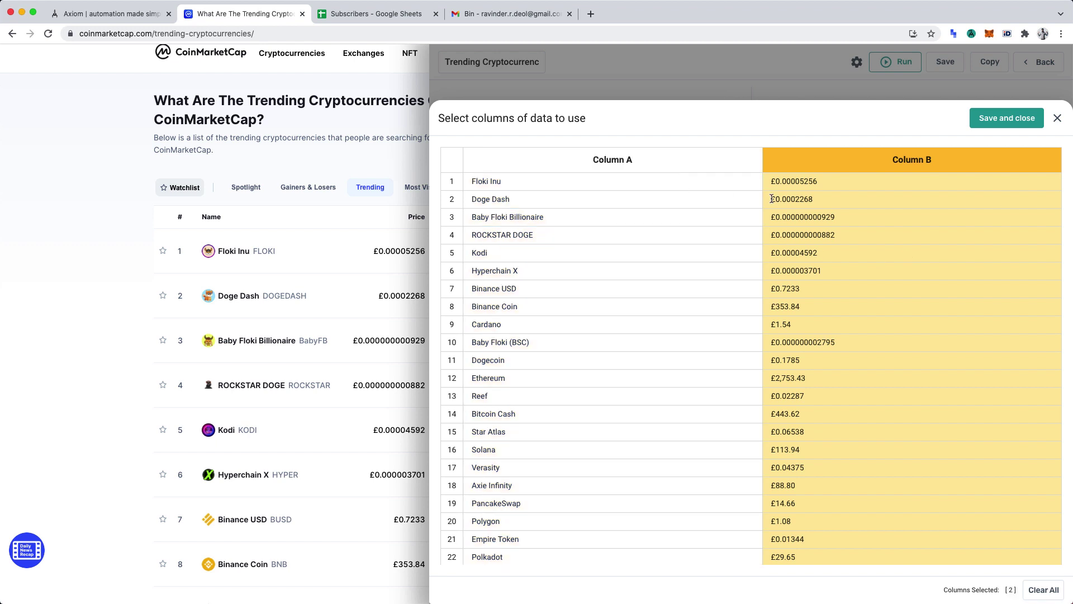
click(1004, 118)
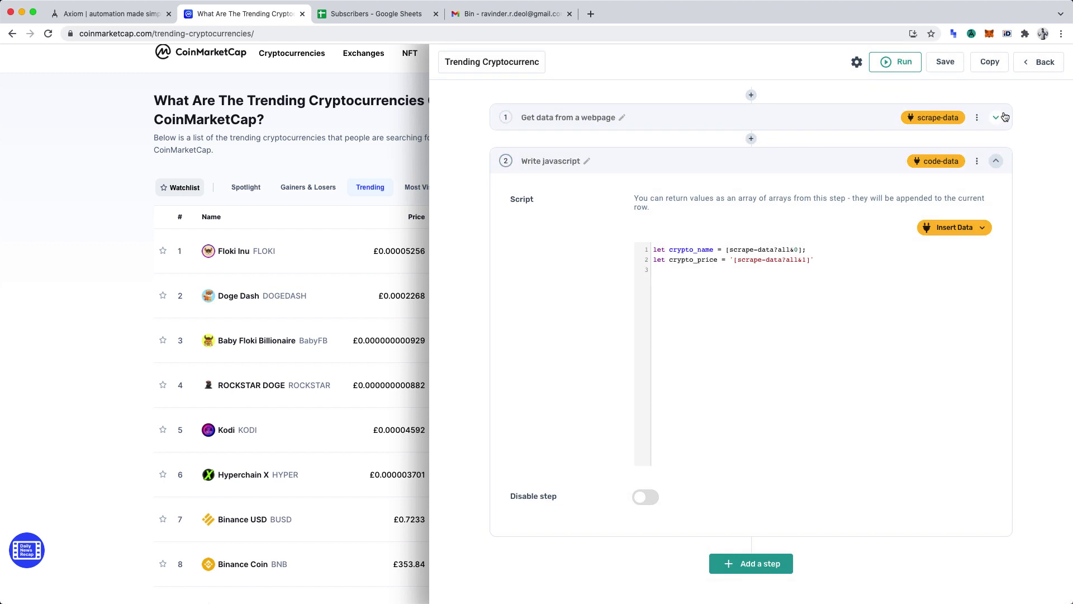
click(733, 262)
key(BackSpace)
click(811, 263)
key(BackSpace)
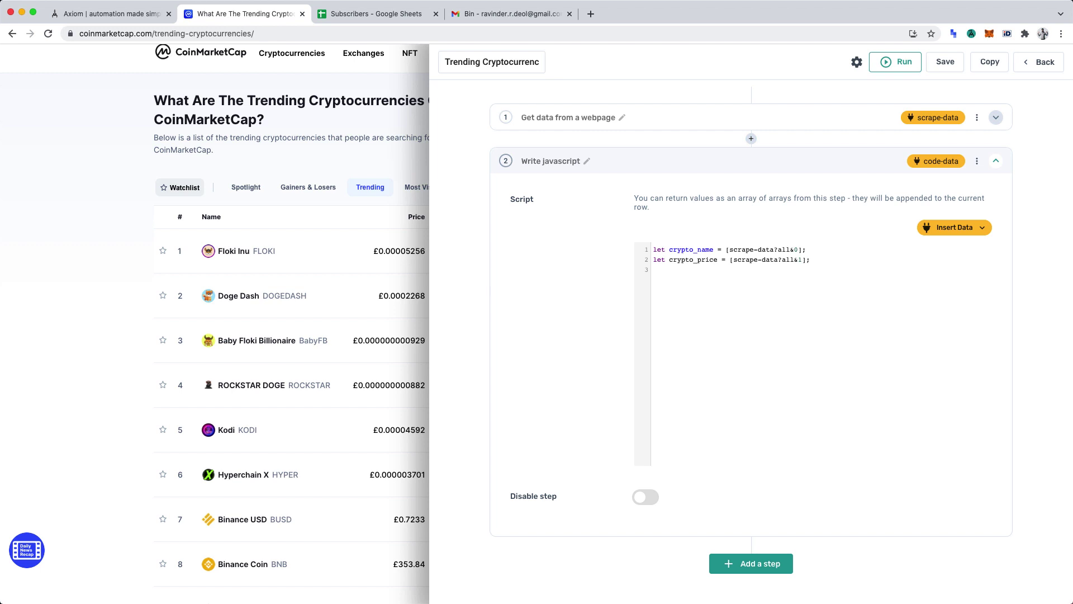
key(Return)
Write a message line that maps each crypto name to its price, joined with <br>.
text(let message =)
text(crypto_name.map)
text(())
text(elem, i) =>)
text(elem + "":  + crypto)
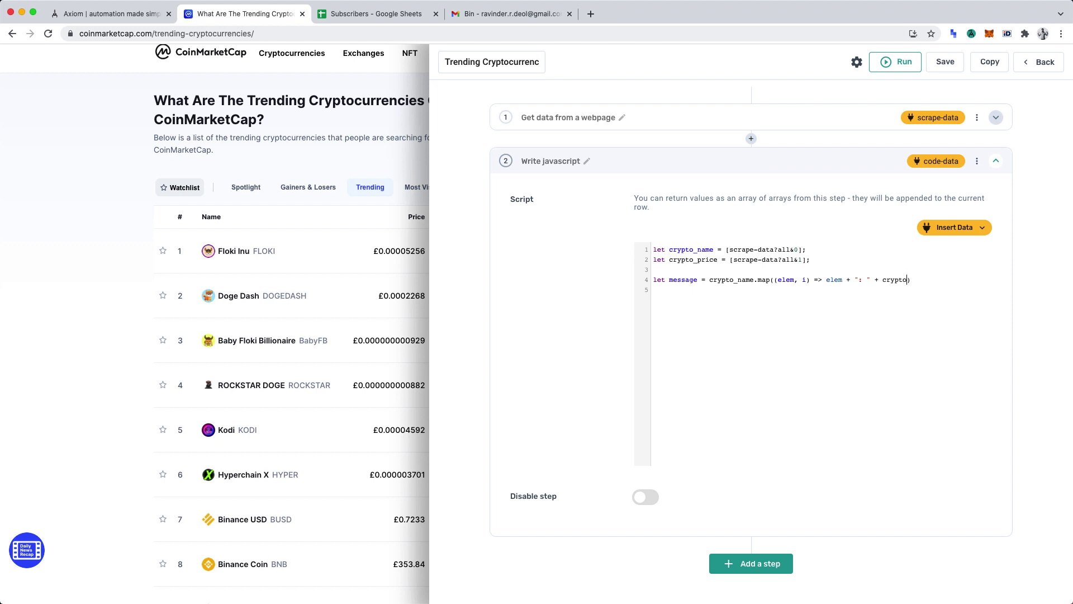
text(_price[]i)
text(join())
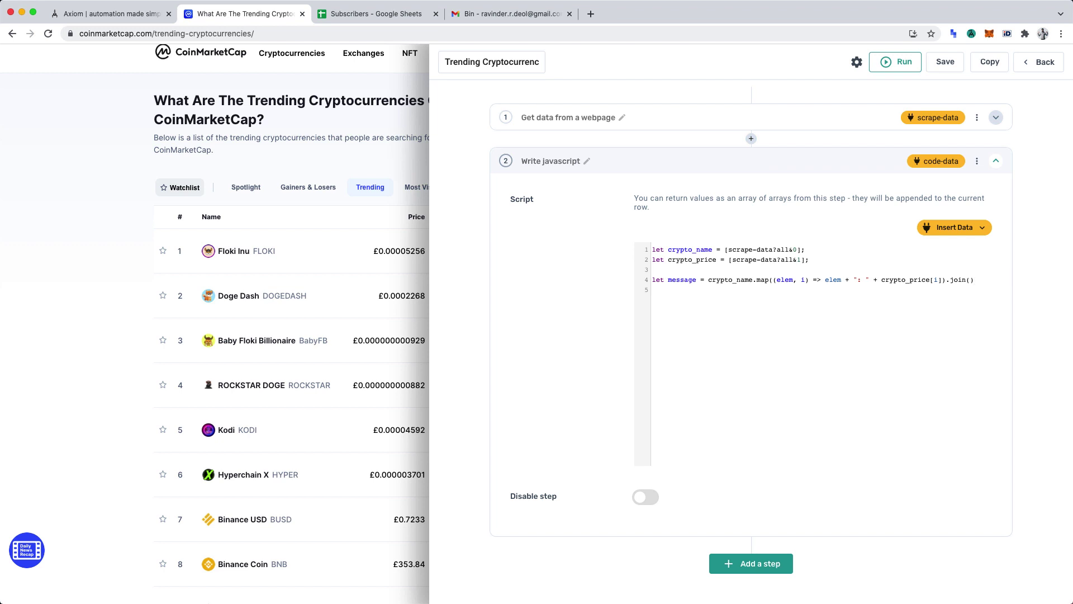
text("<>)
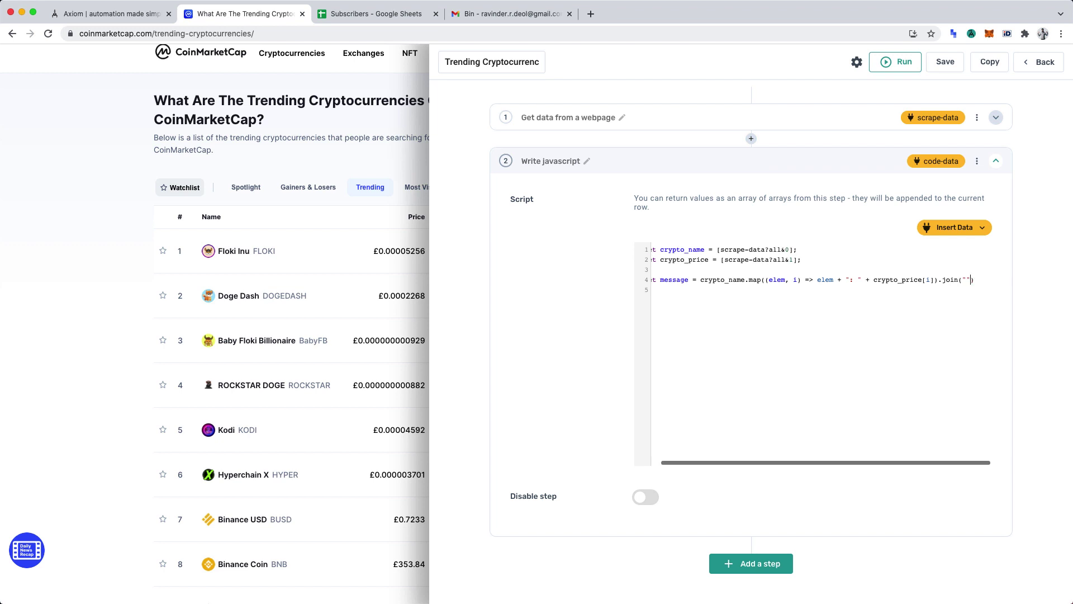
key(Left)
text(br)
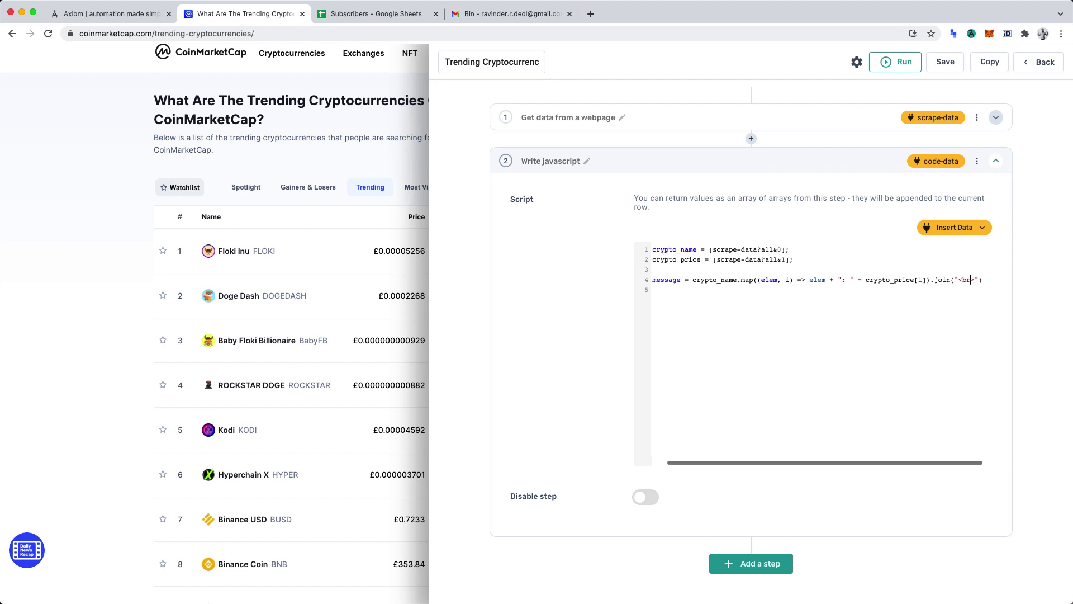
End the message line with a semicolon and add 'return message;' below it.
key(End)
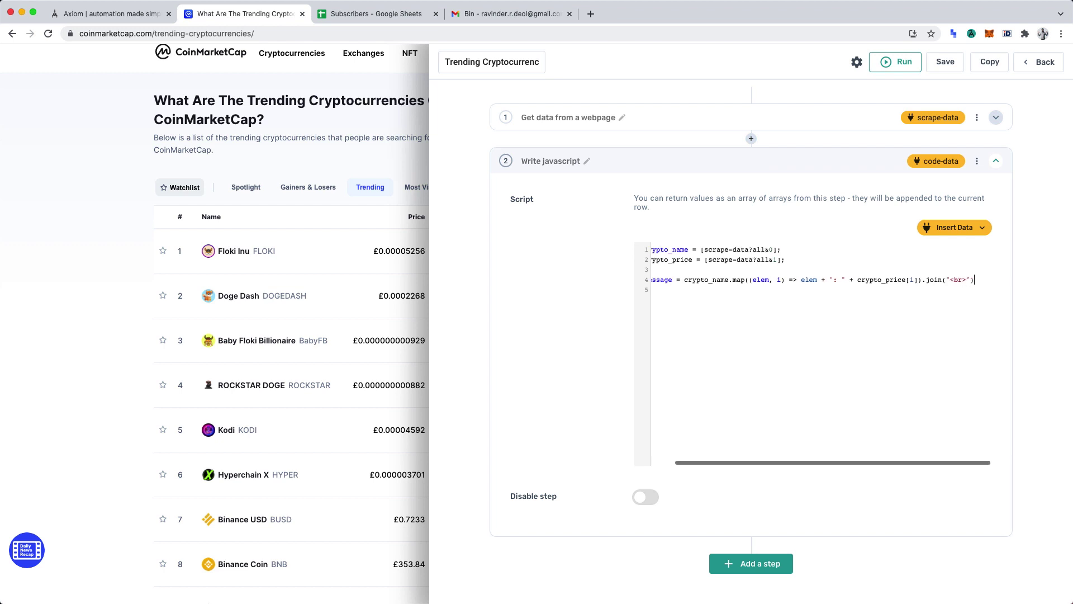
text(;)
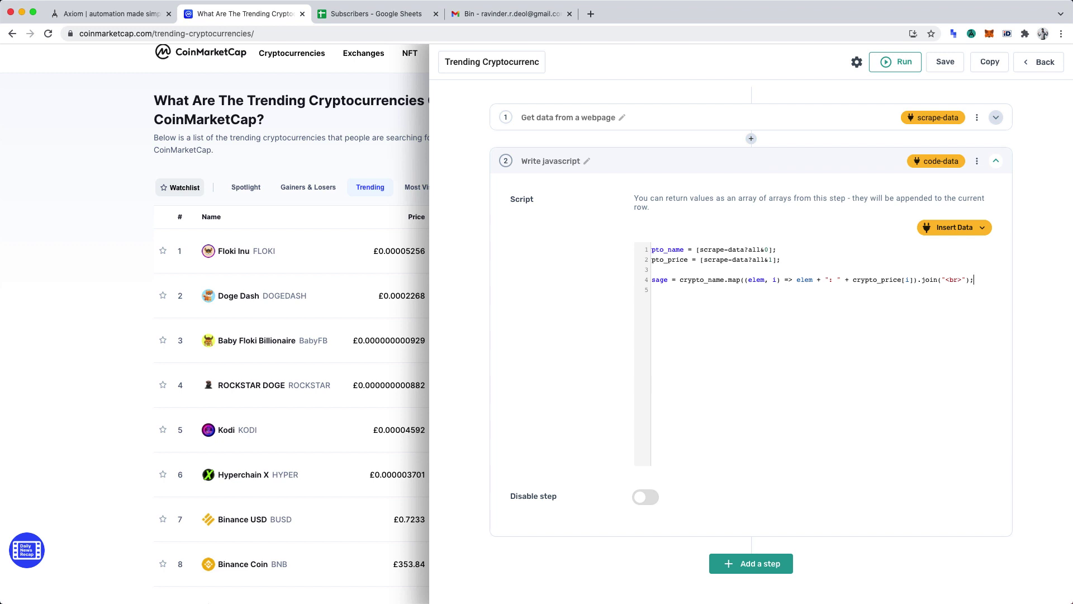
key(Return)
key(Return)
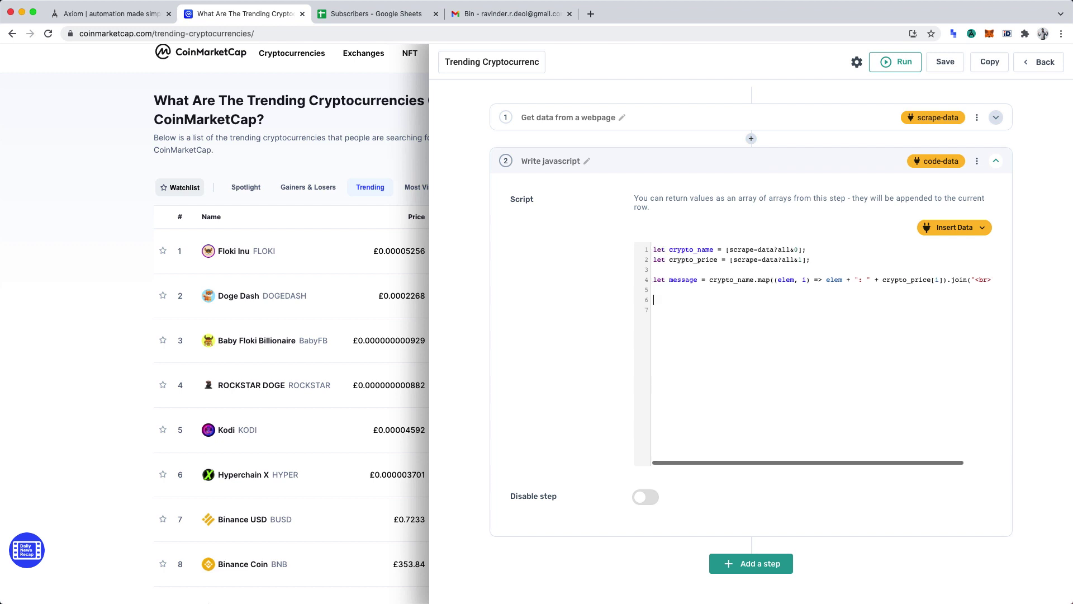
text(return message;)
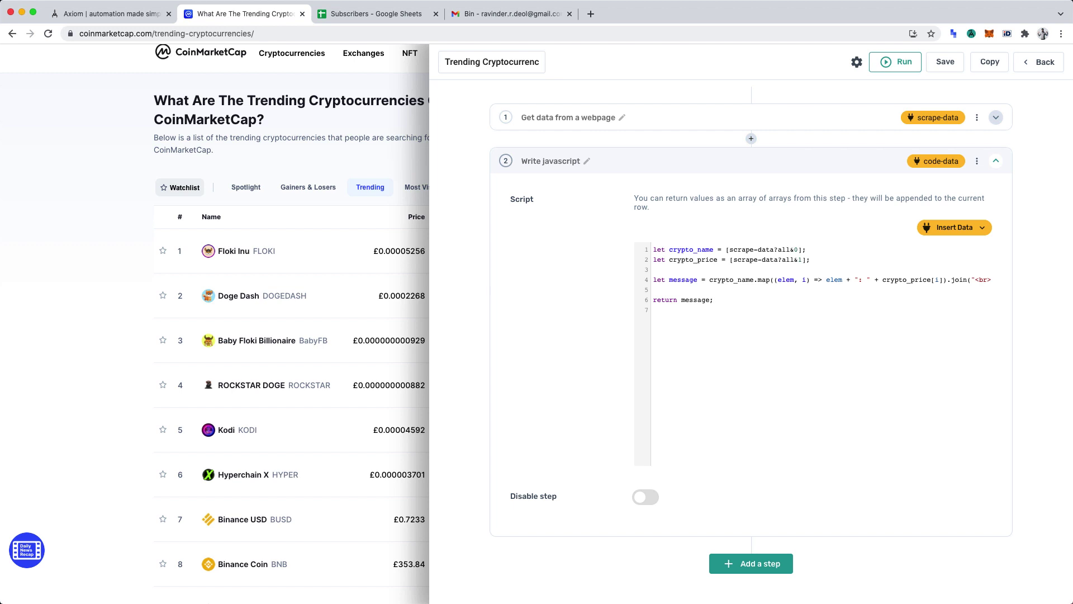
Save the automation and dismiss the saved confirmation.
click(945, 61)
click(859, 343)
Add a Read data from Google Sheet step, found by searching 'read', then show the Subscribers spreadsheet.
click(774, 569)
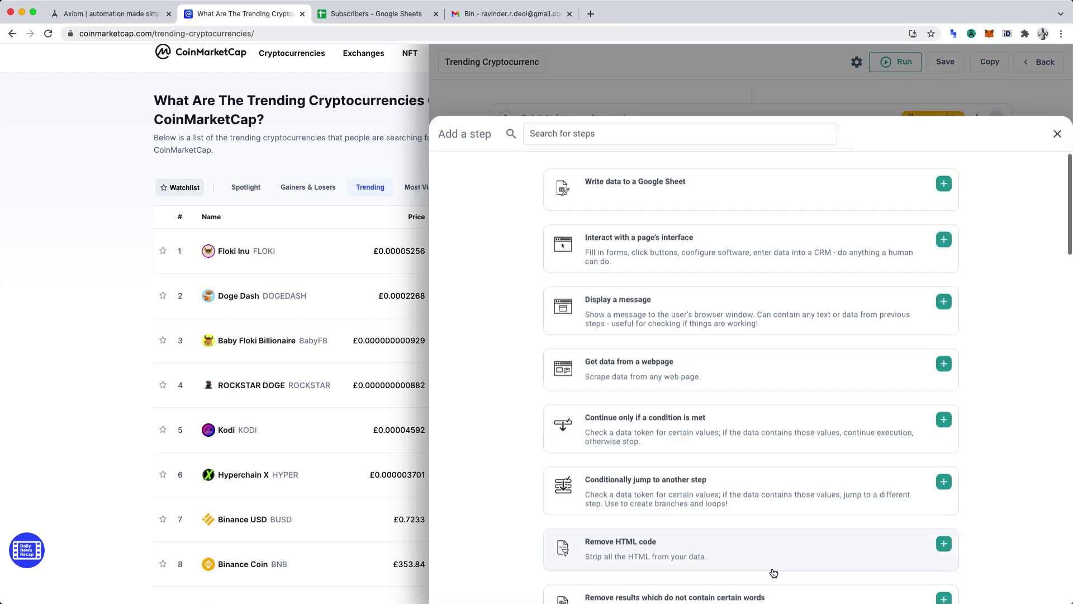
click(699, 123)
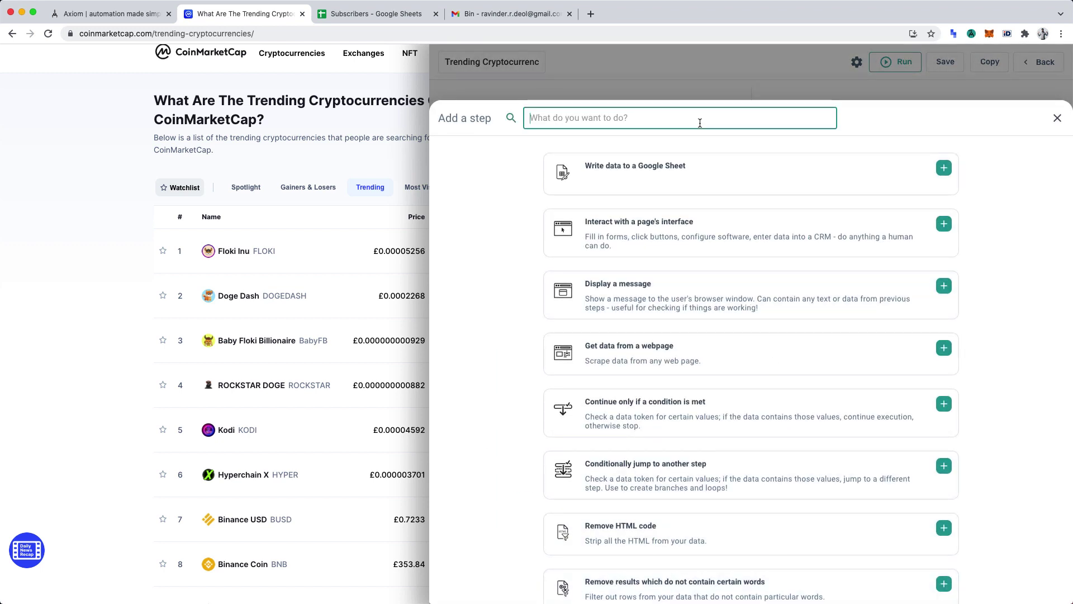
text(read)
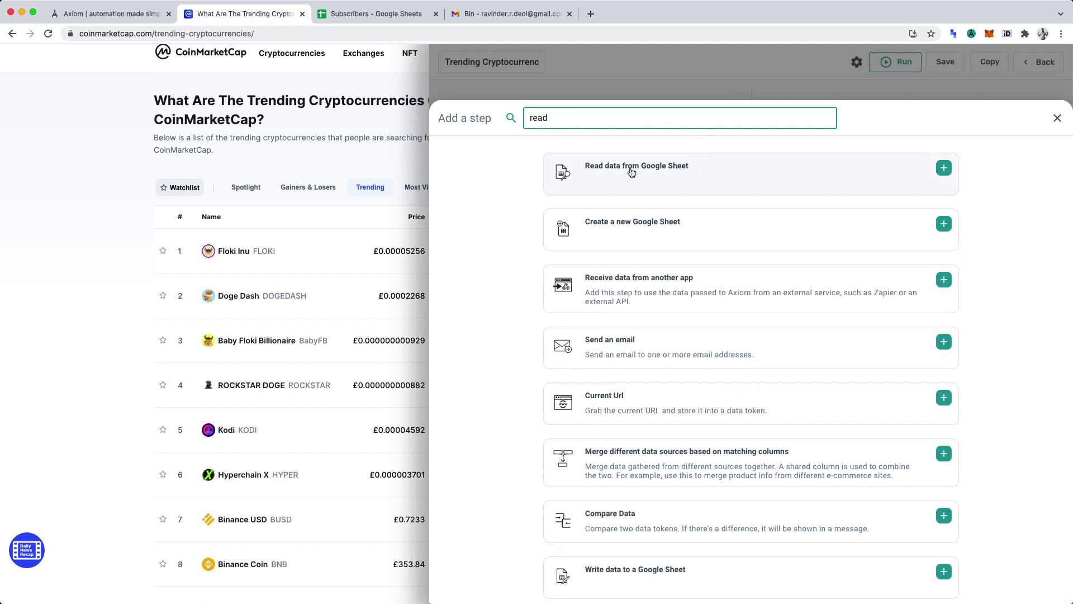
click(699, 173)
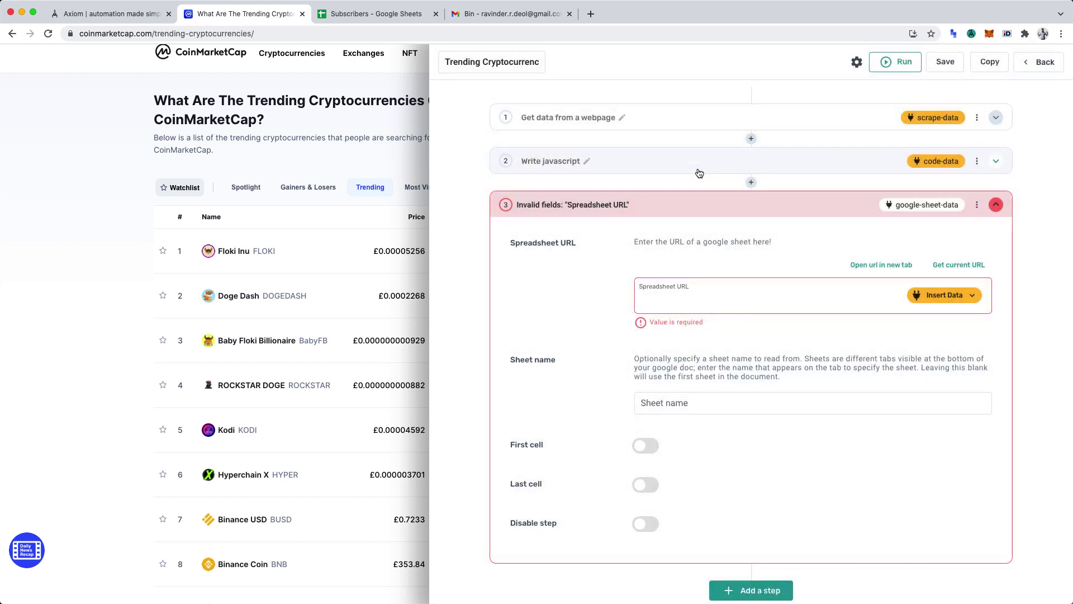
click(375, 17)
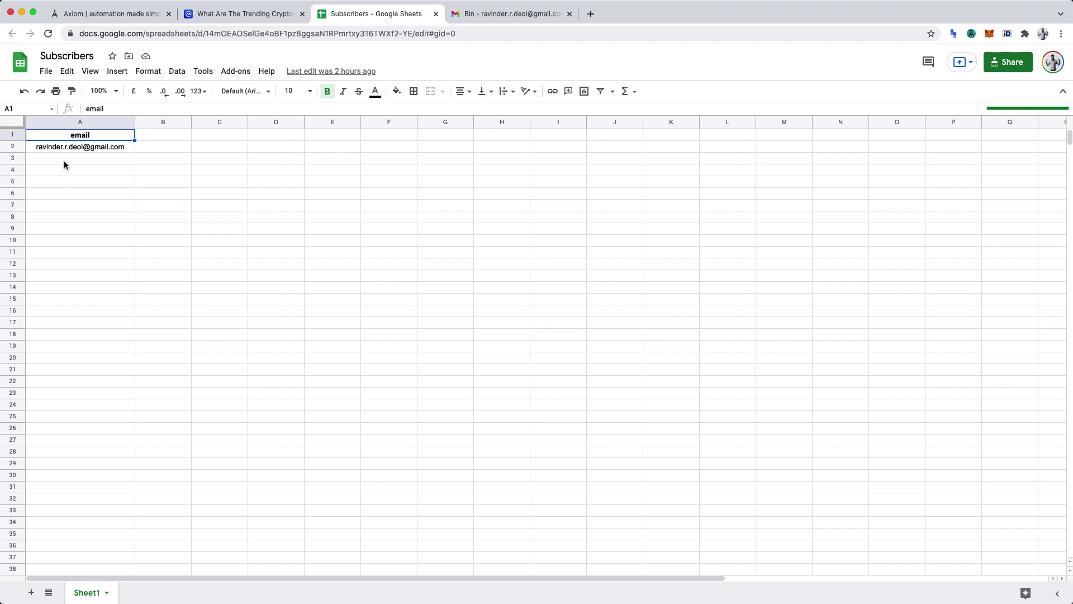
drag(67, 162, 65, 276)
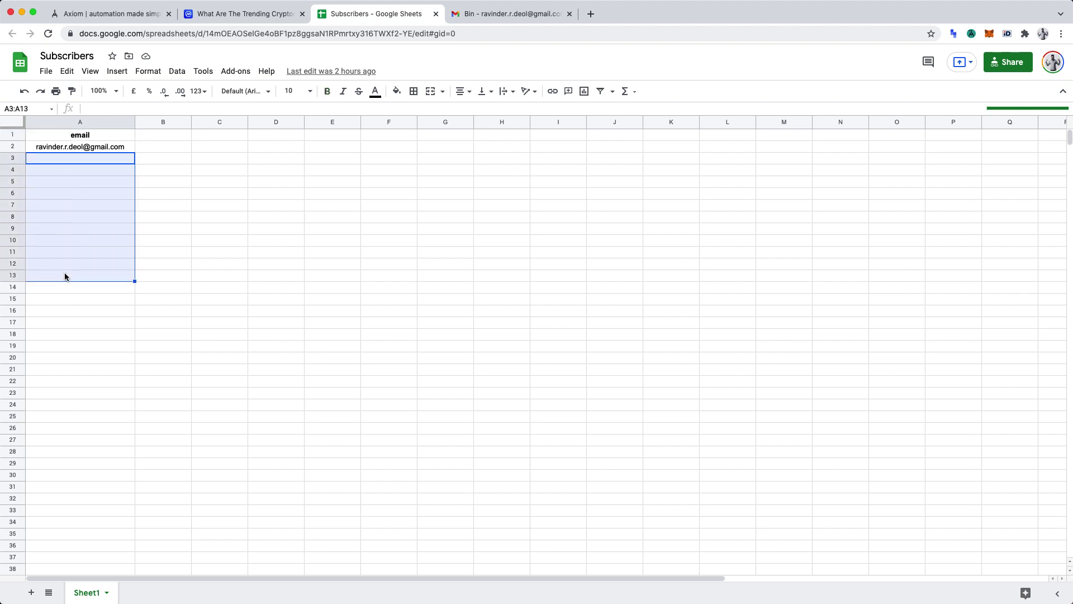
click(243, 184)
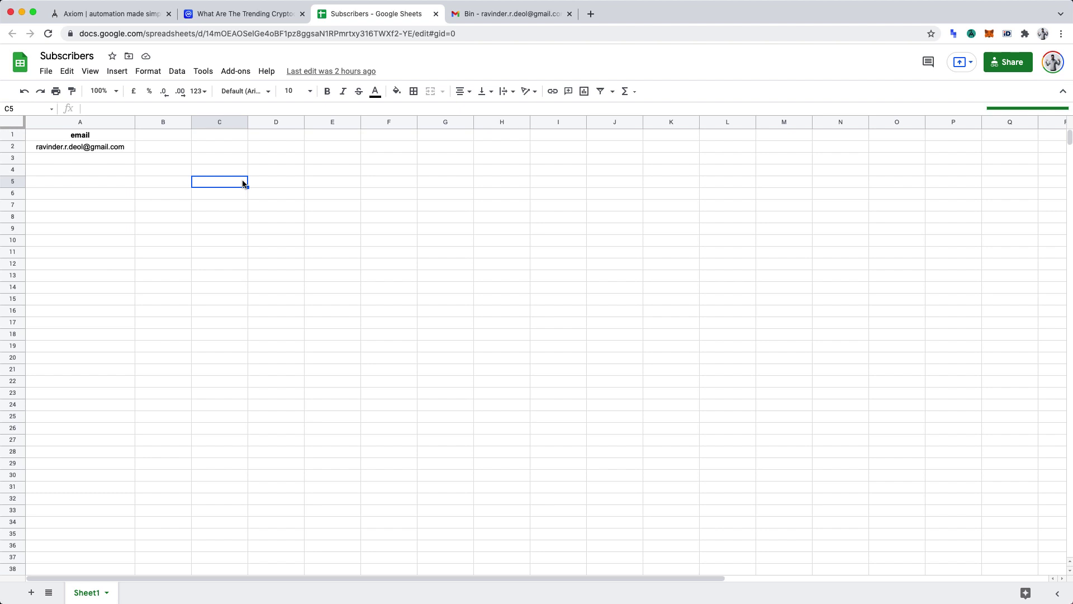
Copy the Subscribers spreadsheet's anyone-with-the-link share URL and close the Share dialog.
click(1006, 64)
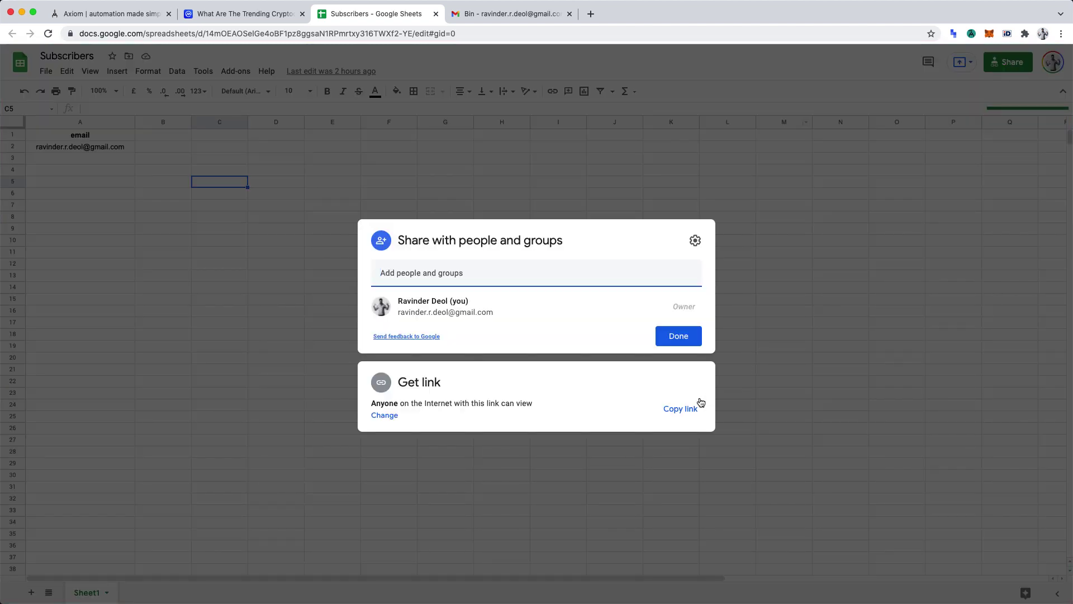
click(687, 408)
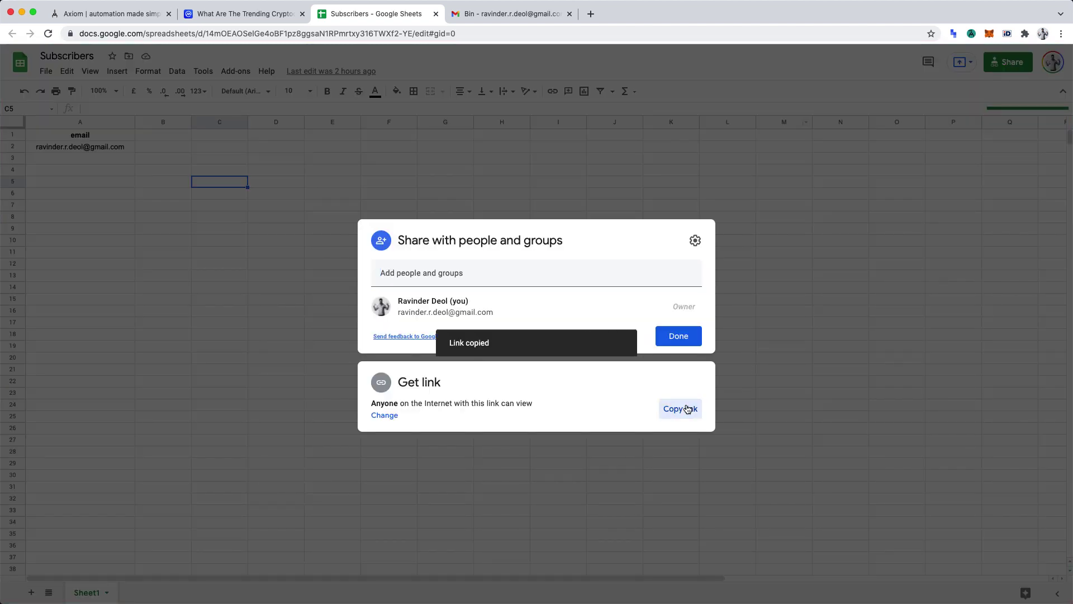
click(779, 324)
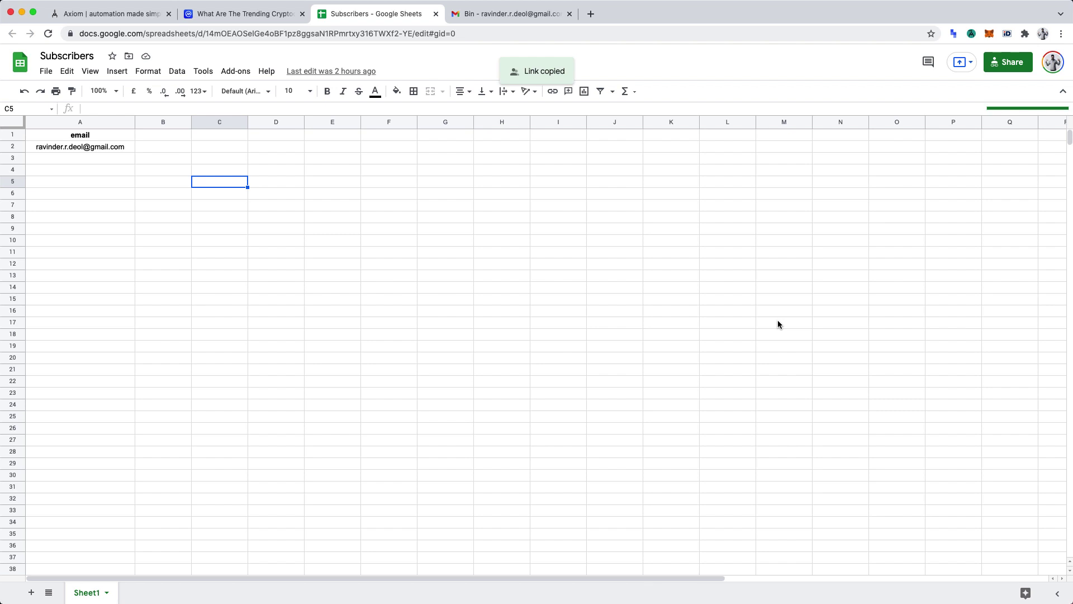
Paste the Subscribers sheet URL into step 3 and choose Sheet1.
click(973, 34)
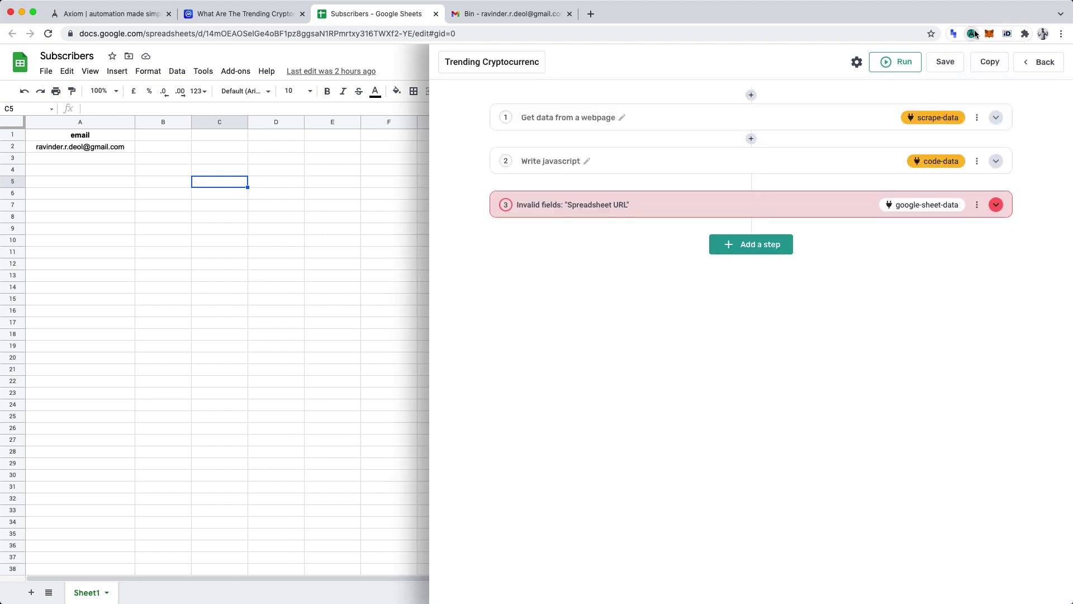
click(782, 210)
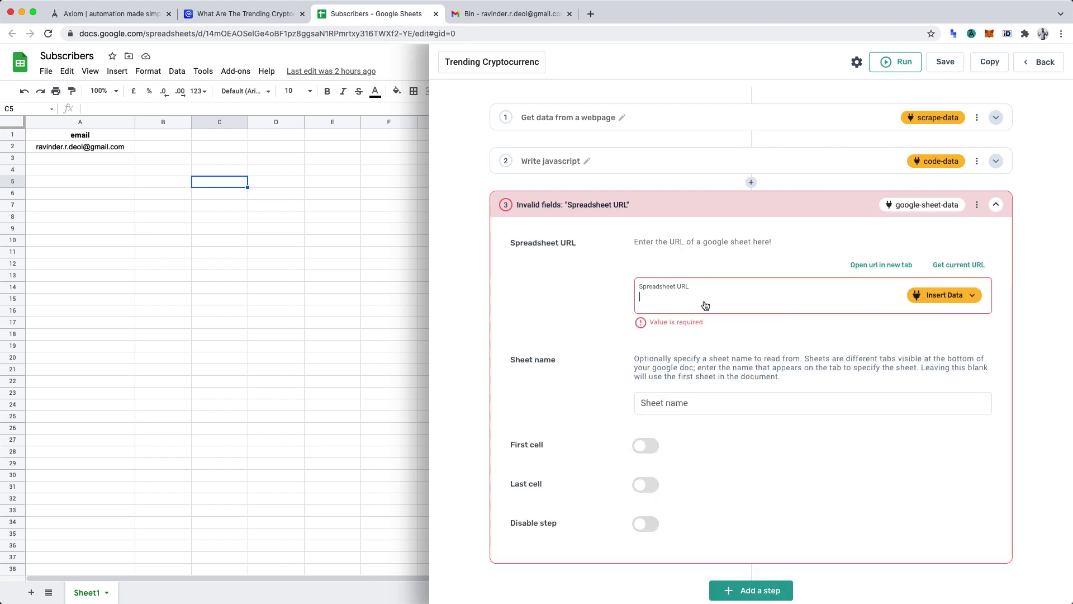
key(super+v)
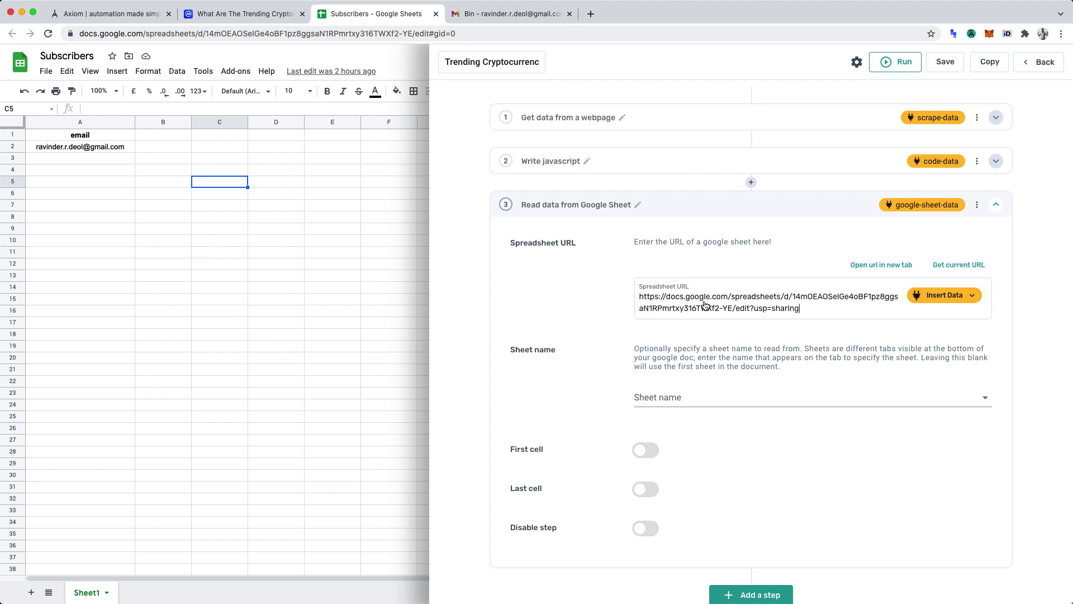
click(685, 394)
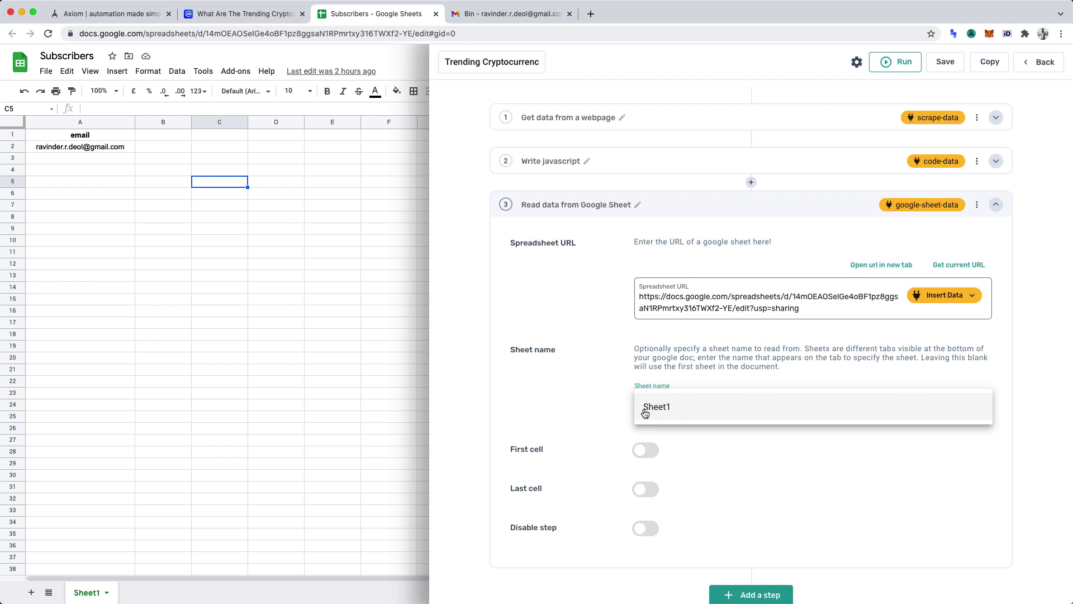
click(709, 414)
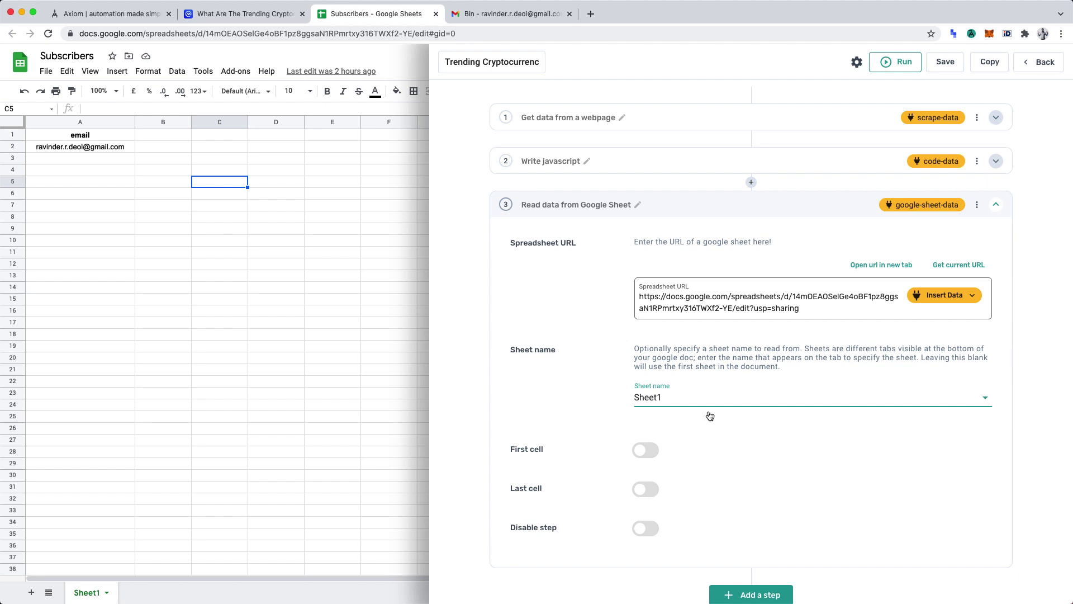
Enable First cell, set it to A2, and save the automation.
scroll(710, 416, down, 1)
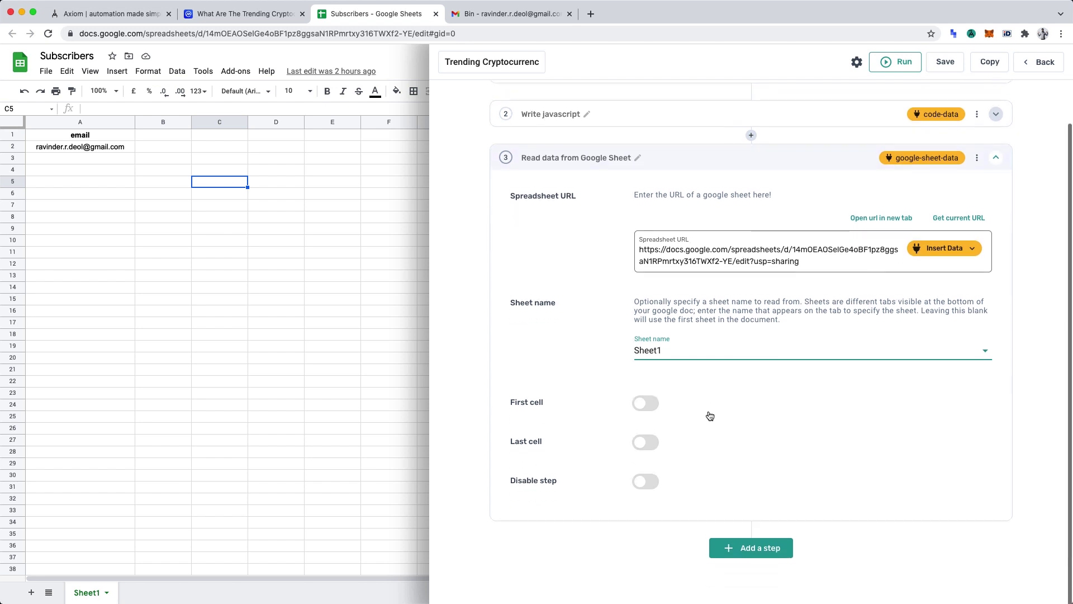
click(648, 400)
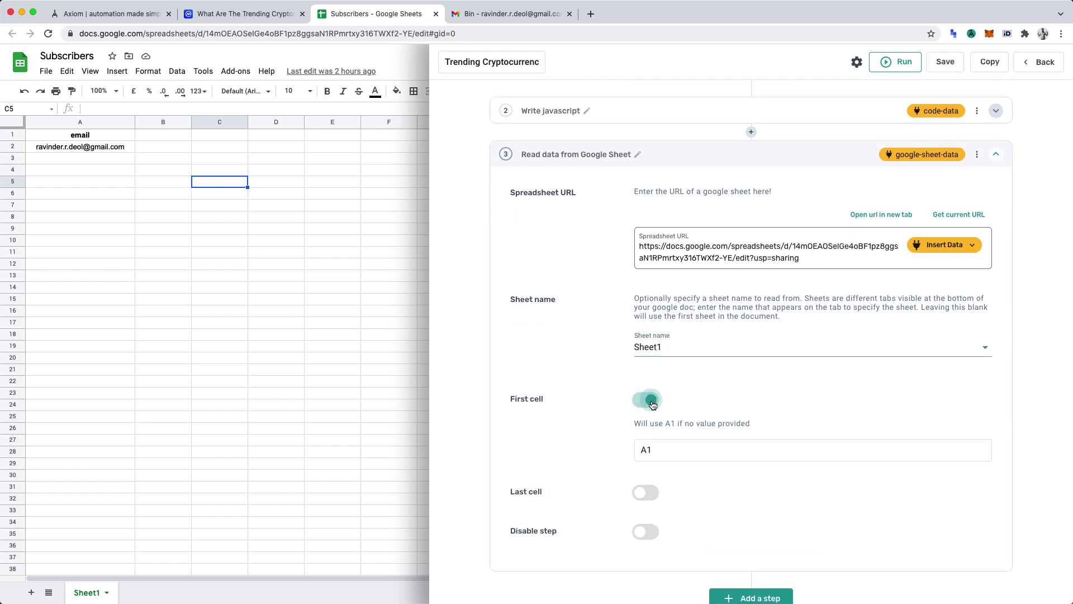
scroll(653, 403, down, 1)
click(677, 421)
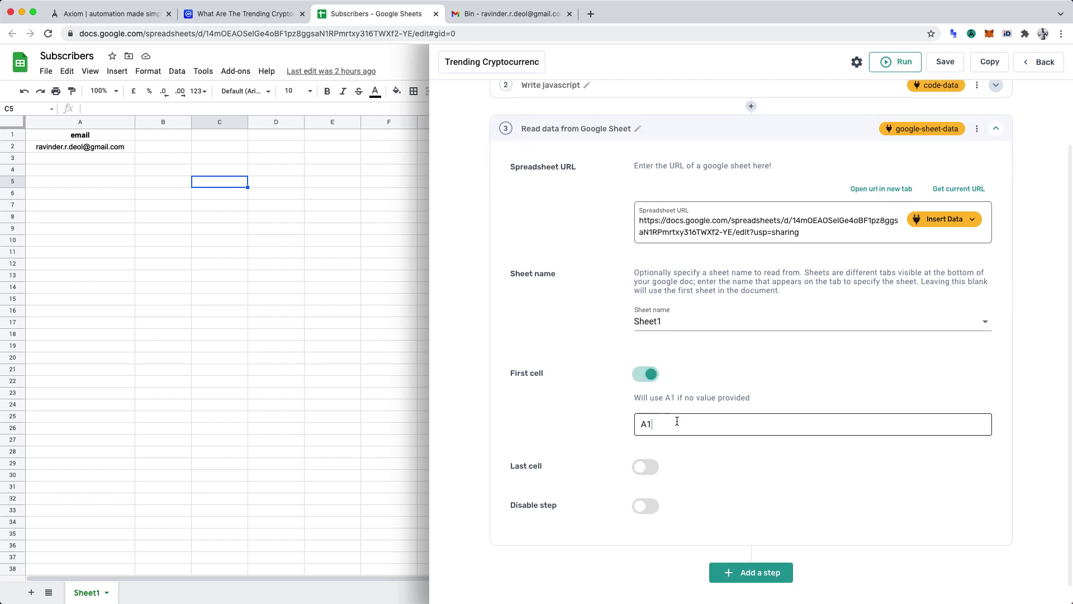
key(BackSpace)
text(2)
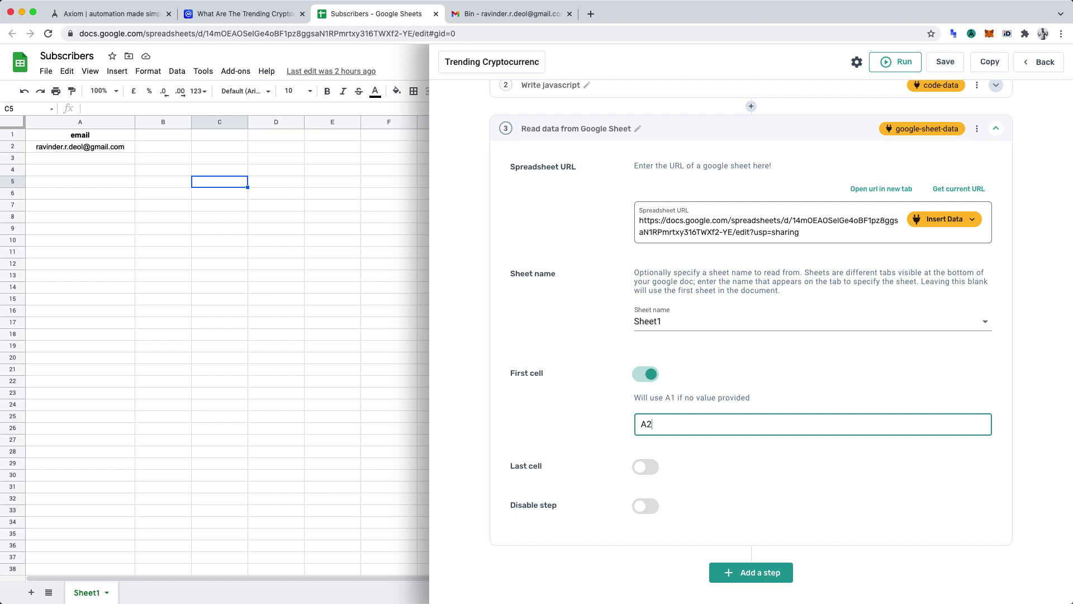
click(945, 61)
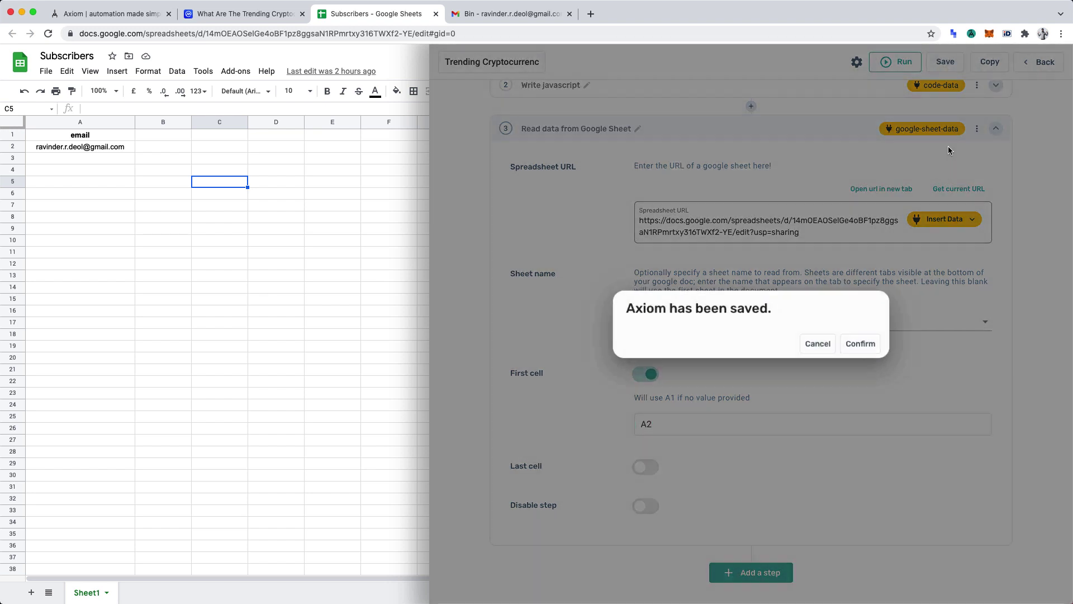
click(873, 343)
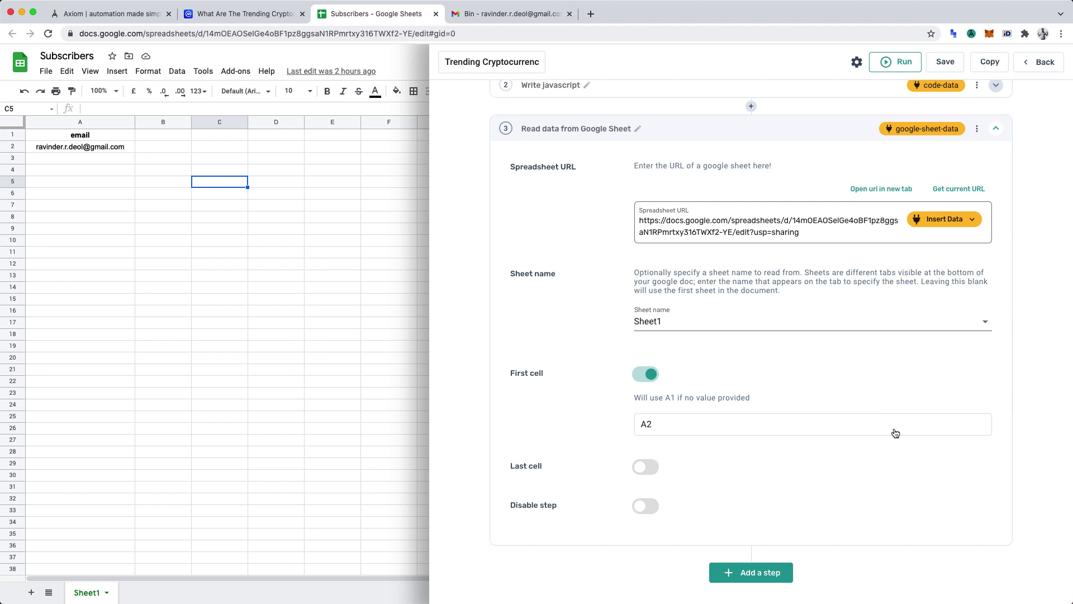
Add a Send an email step with [google-sheet-data] inserted as the email addresses.
click(784, 572)
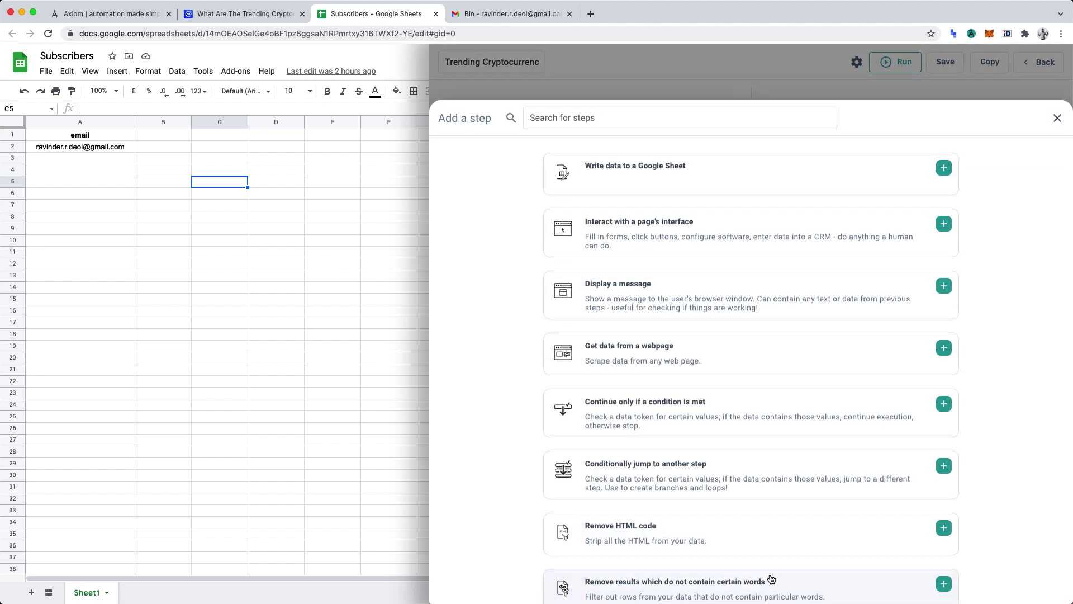
click(729, 118)
text(send)
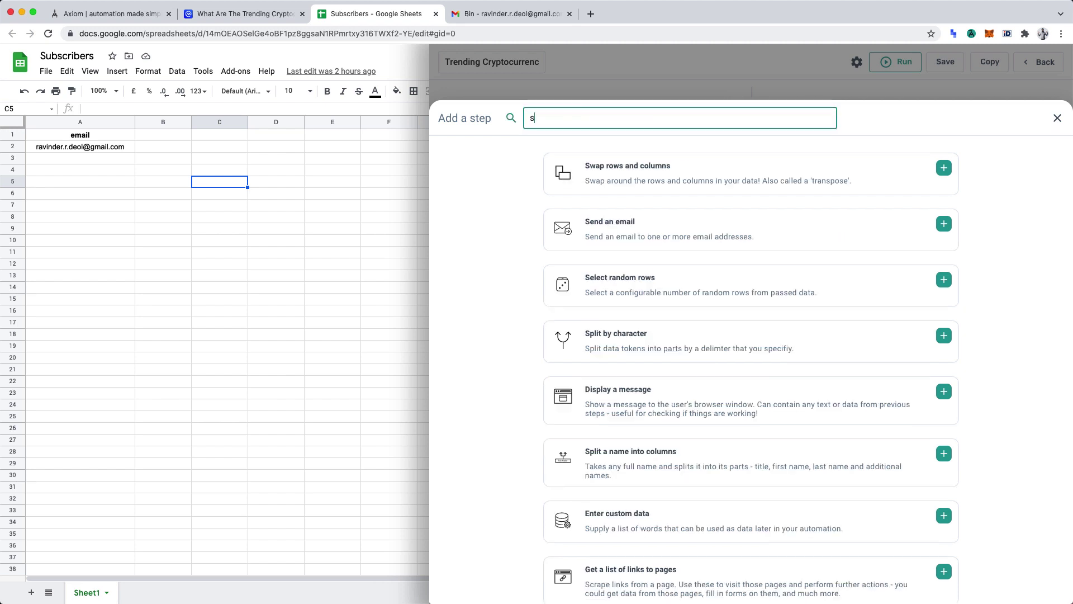
click(730, 170)
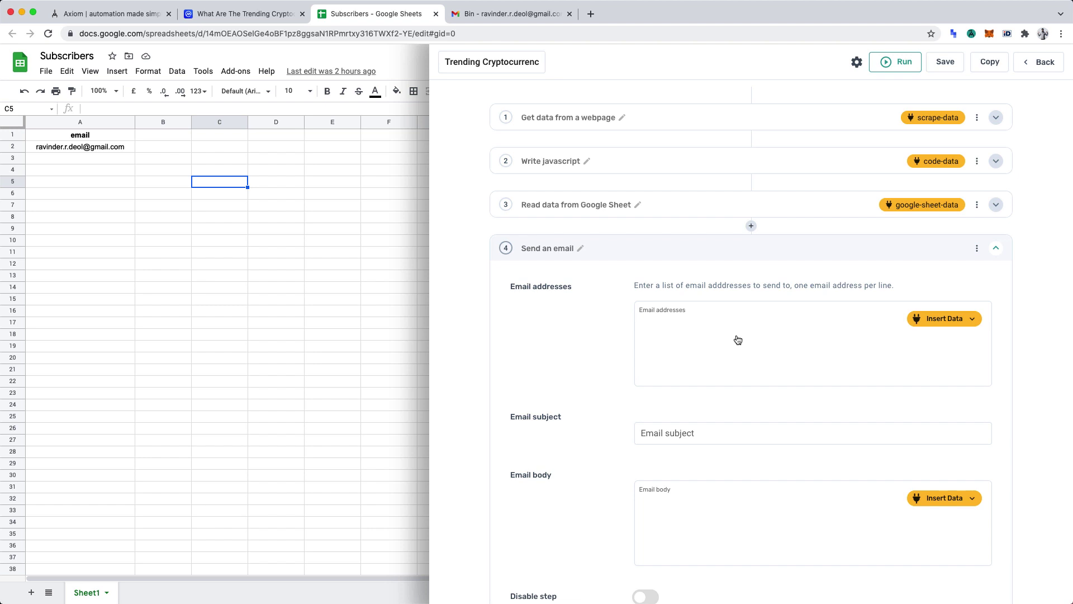
click(945, 322)
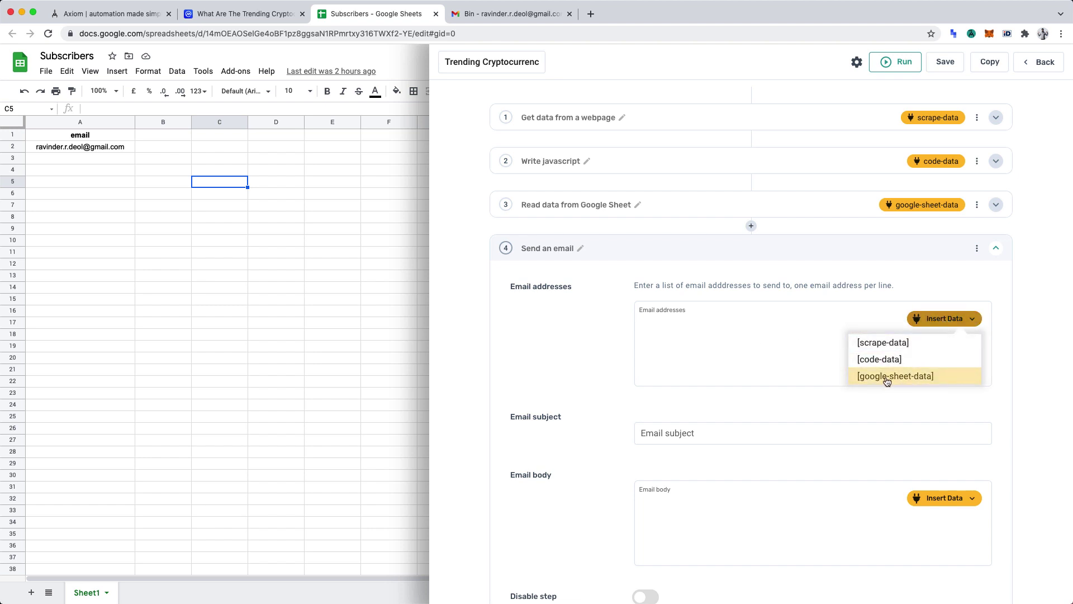
click(935, 376)
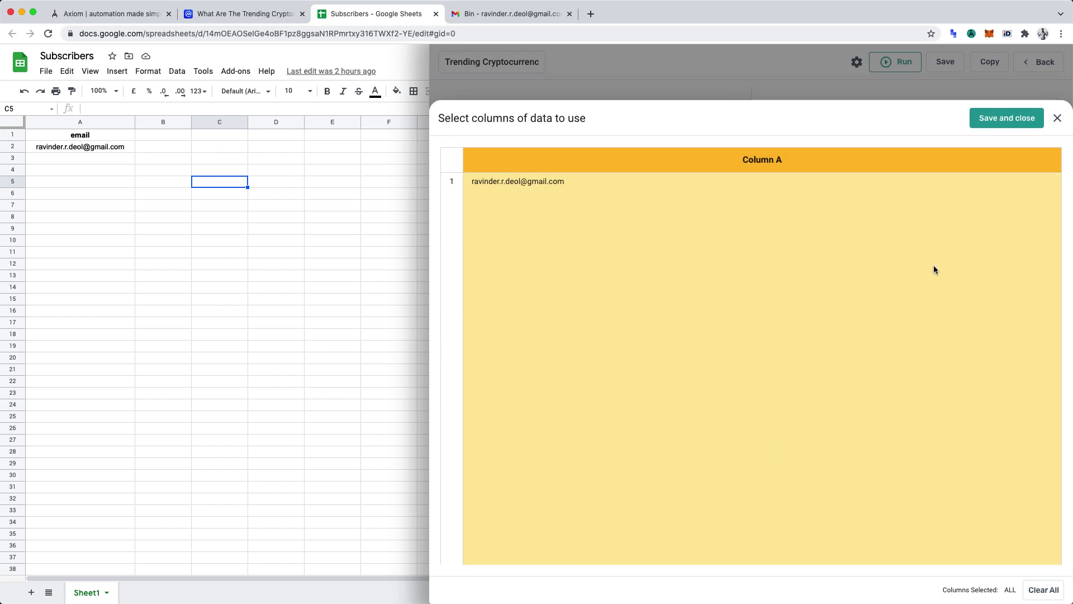
click(1006, 121)
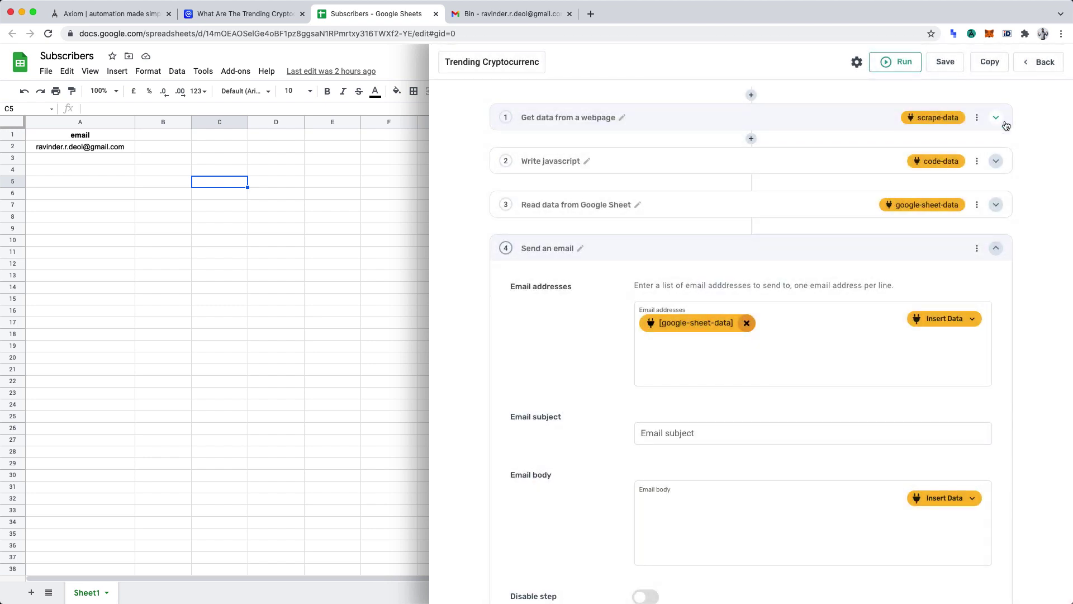
Set subject 'Trending Cryptocurrencies' and write a greeting plus the last-24-hours trending intro in the body.
click(735, 427)
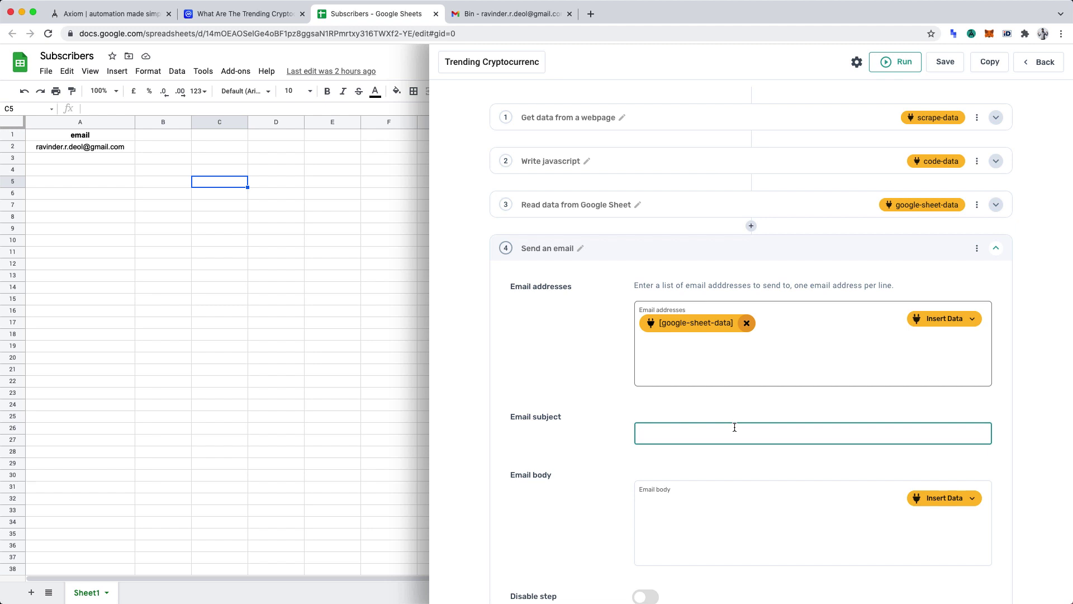
text(Trending Cryptocurrencies)
scroll(736, 432, down, 3)
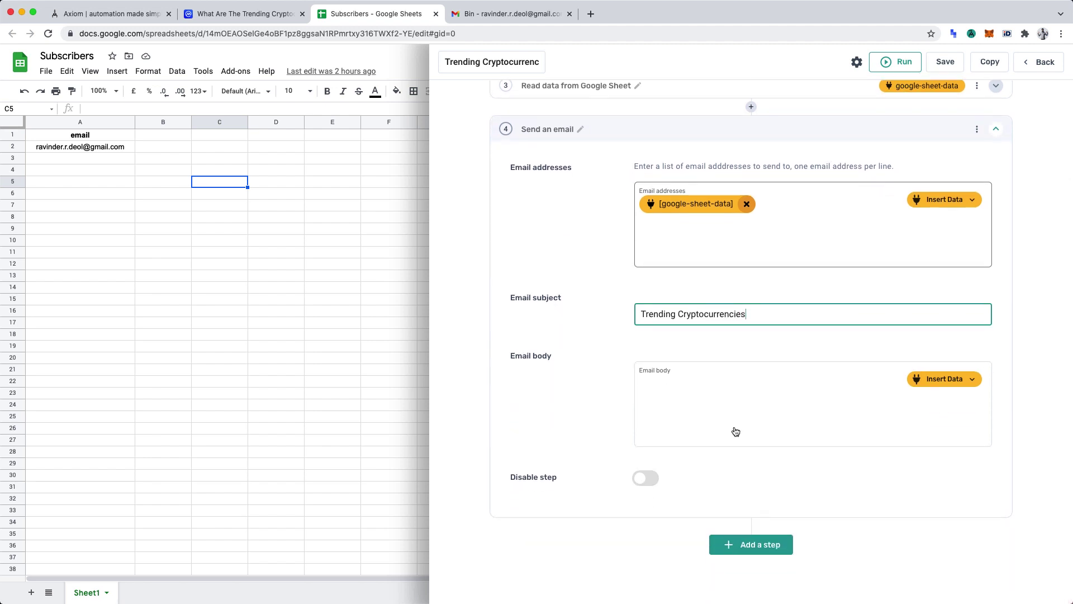
click(692, 411)
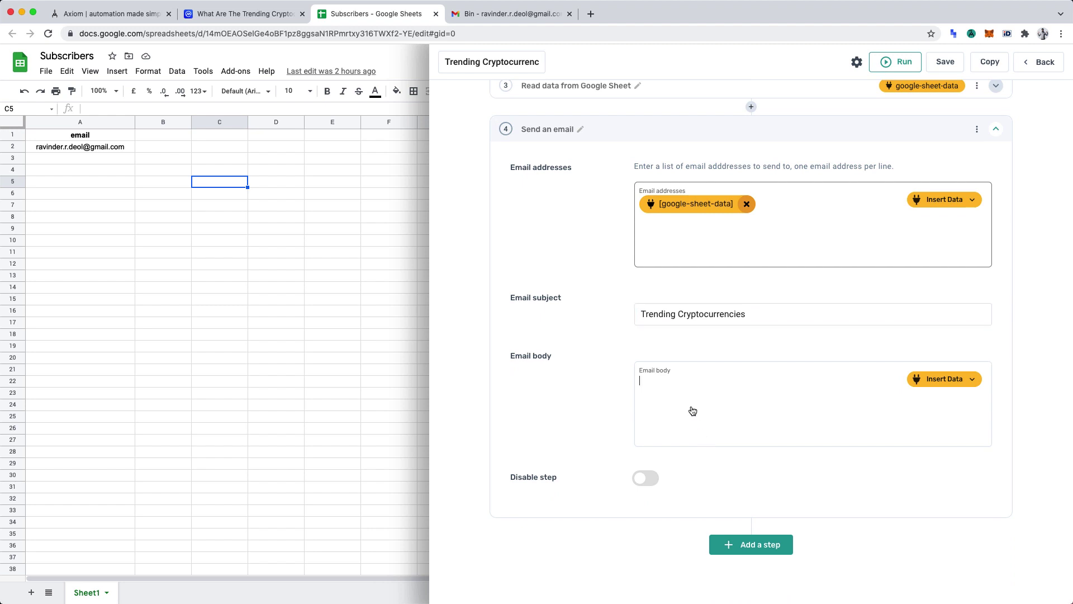
text(Hey)
text(, Ravinder here.  )
text(Here are the cryp)
text(tocu)
text(rrencies whi)
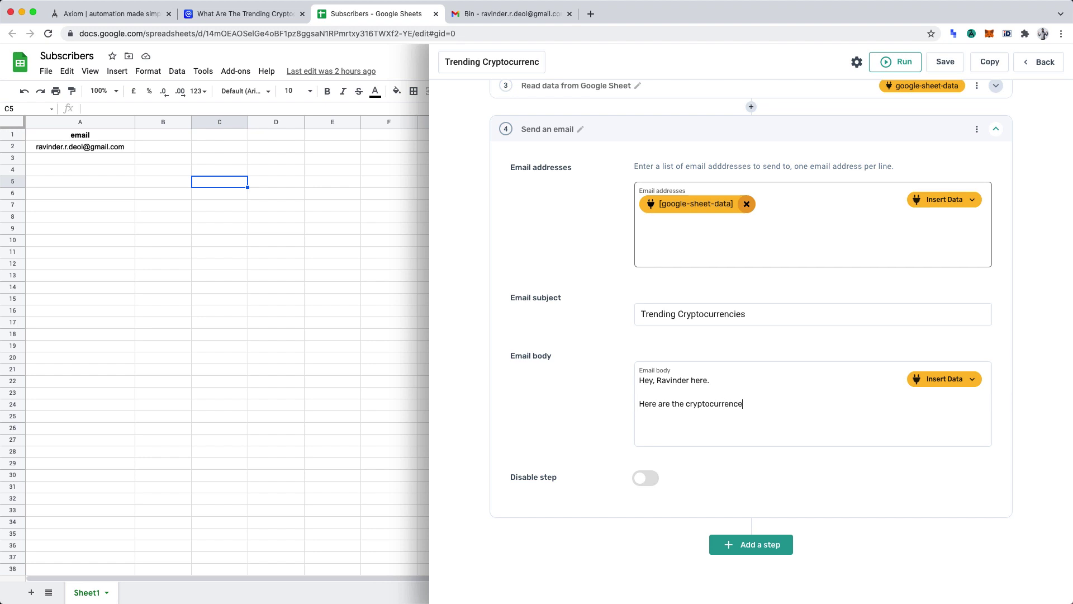
text(ch have been trending in the las)
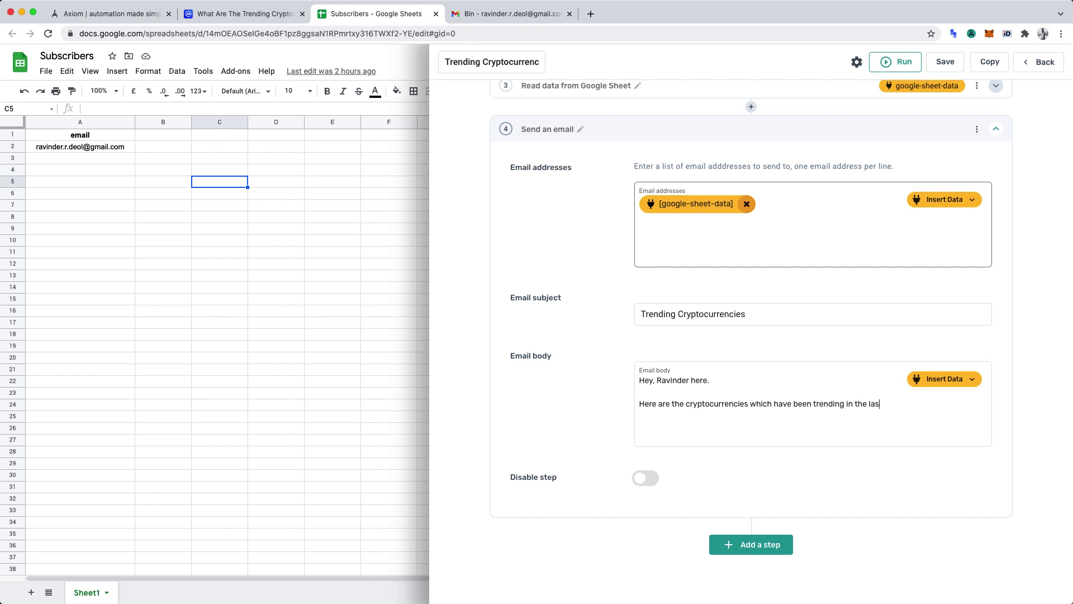
text(t 24 hours.)
key(Return)
key(Return)
key(Return)
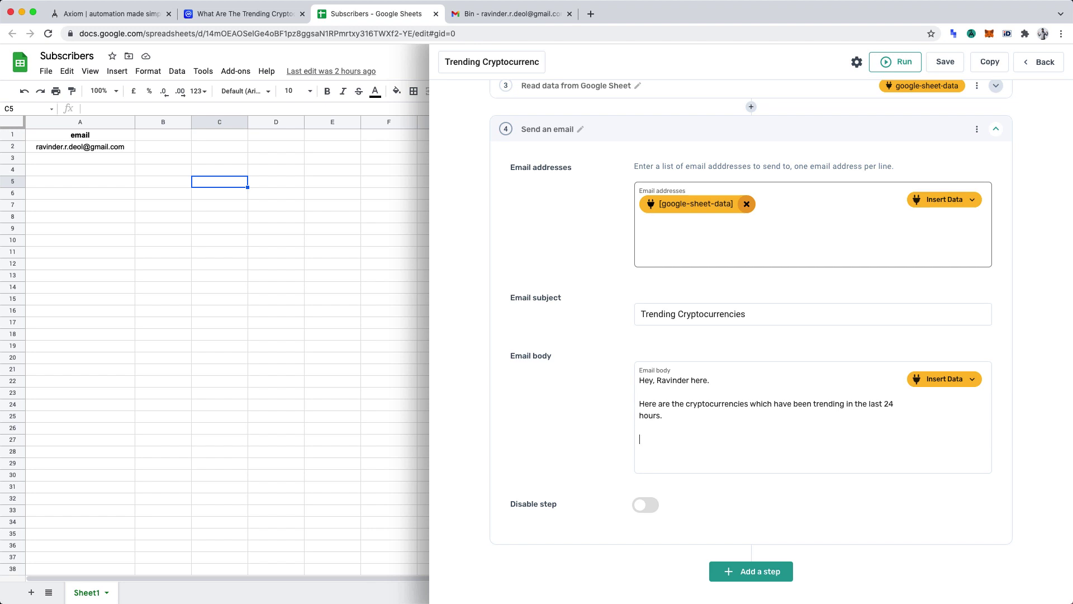
Insert [code-data] into the email body.
click(933, 380)
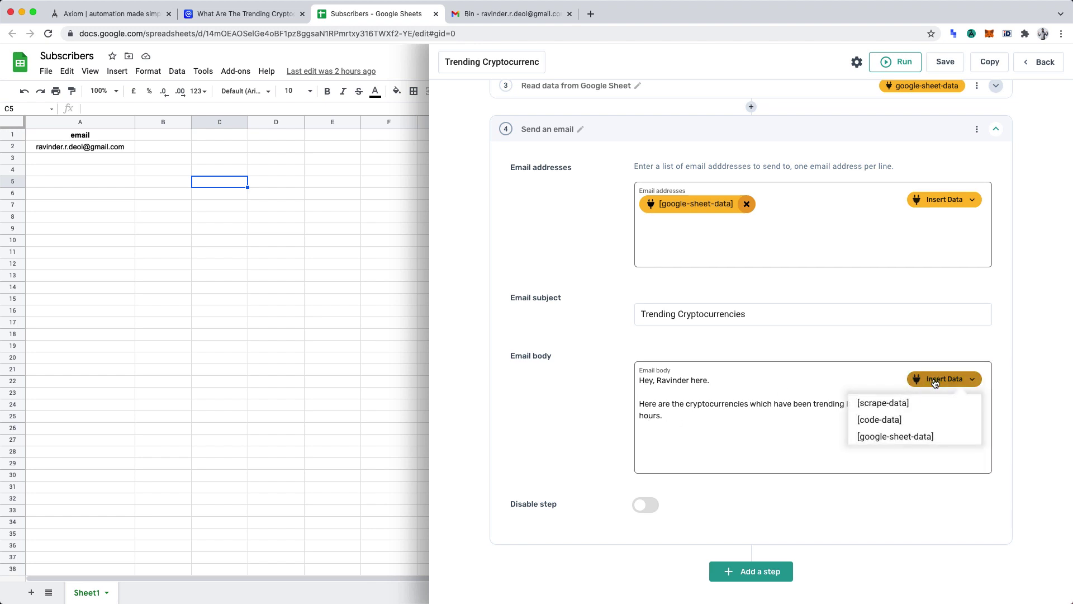
click(918, 420)
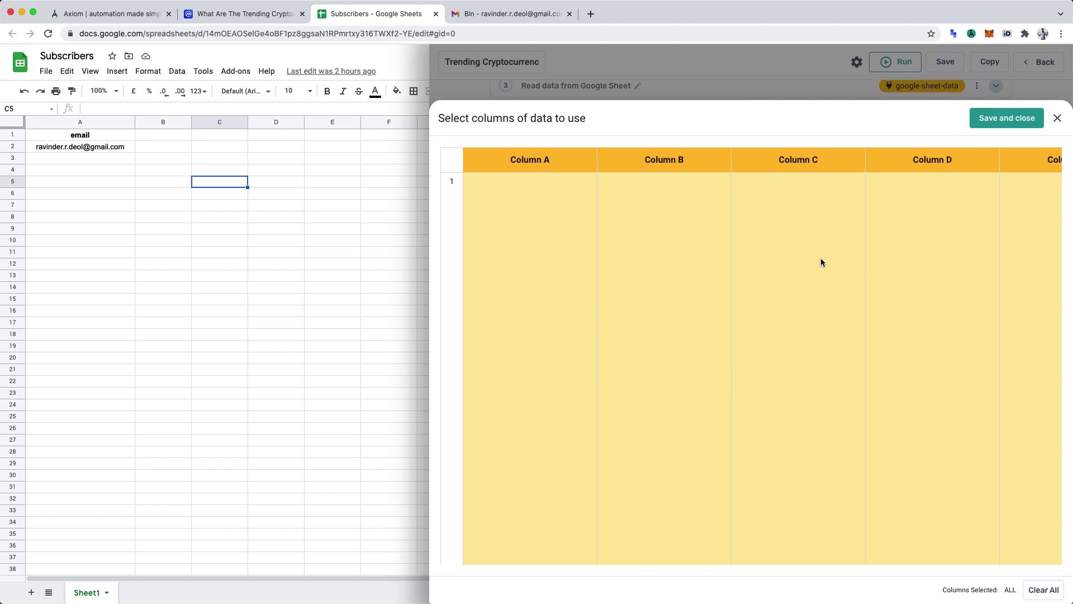
click(1005, 120)
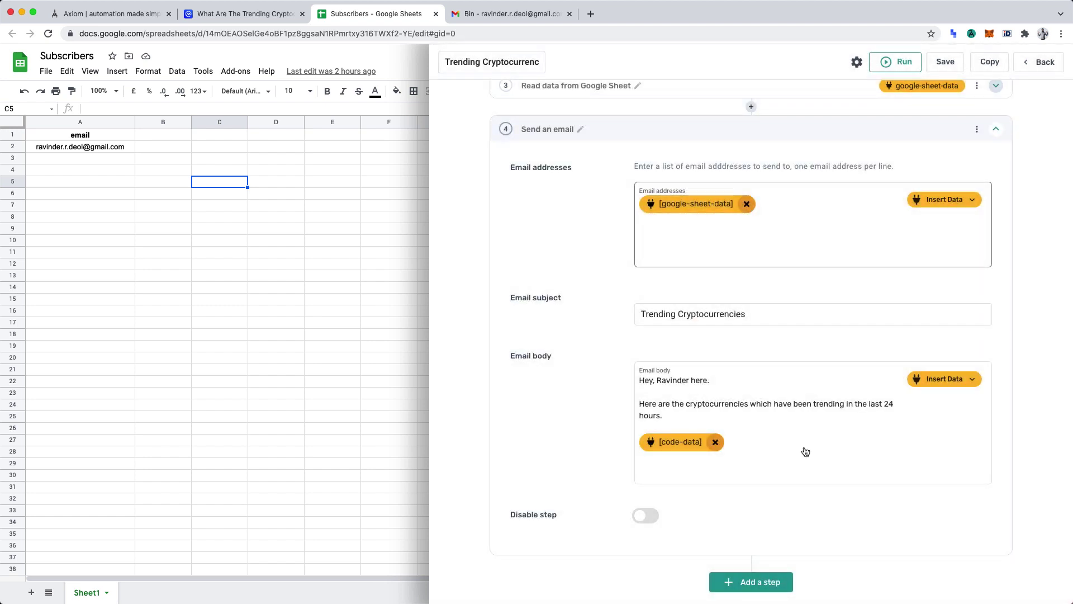
Add the closing line 'I'll email you soon with more trending cryptocurrencies..' and start the sender's sign-off.
click(732, 477)
text(I'll email you soon with more trending )
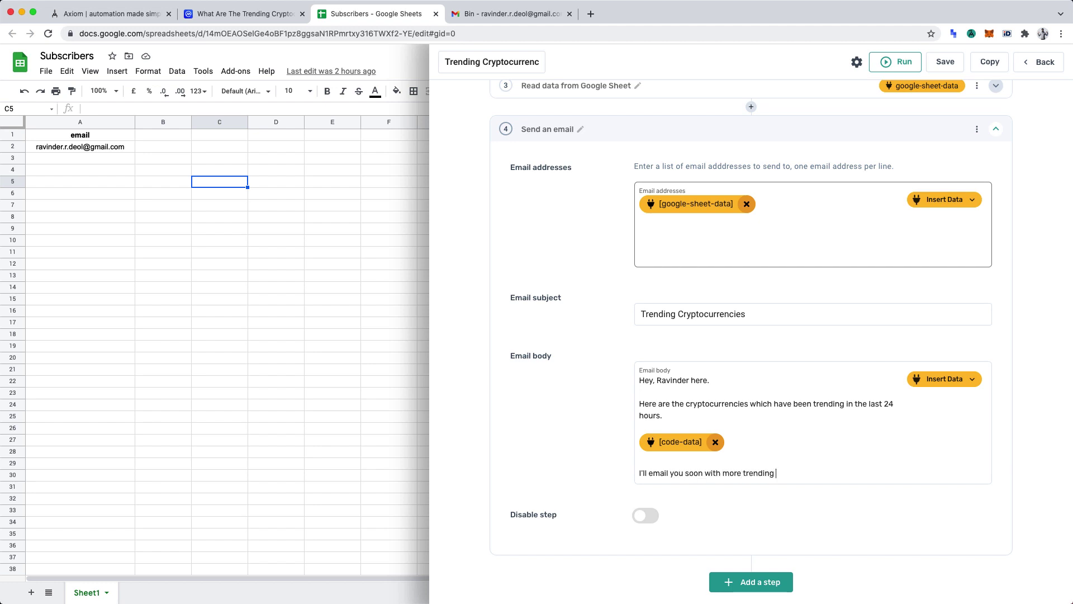
text(cryptocurrencies..)
key(Return)
key(Return)
text(- R)
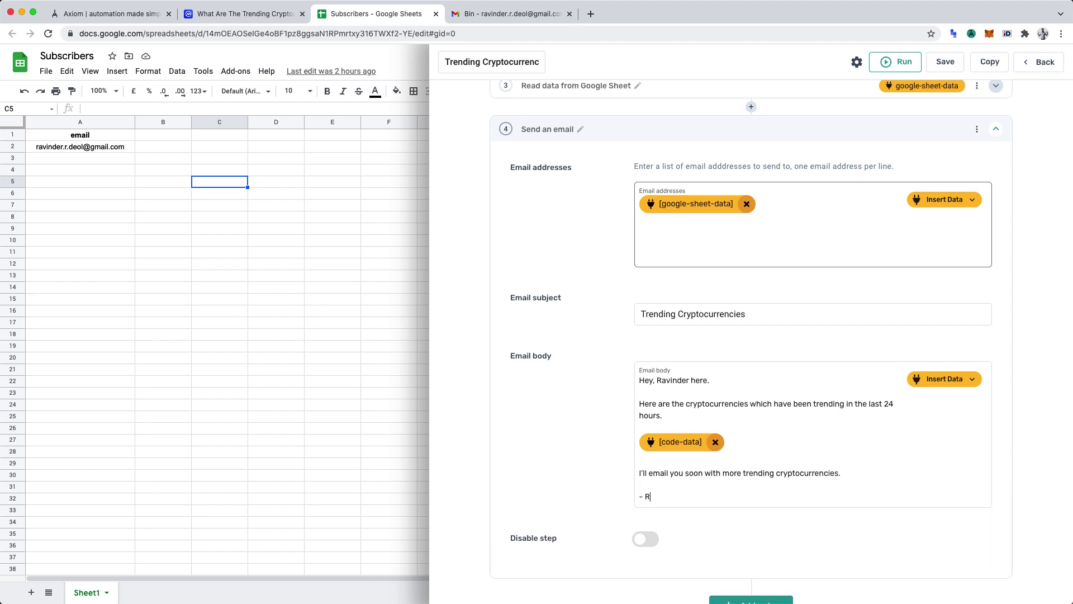
text(avinder)
Save the automation, dismiss the confirmation, and collapse the Send an email step.
click(946, 66)
click(855, 342)
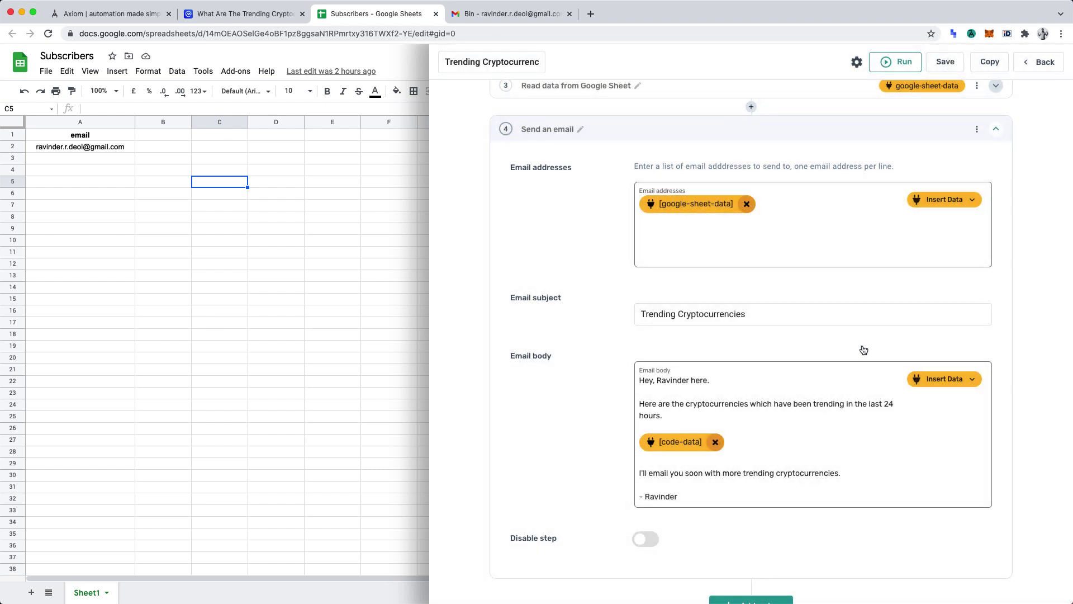
click(996, 131)
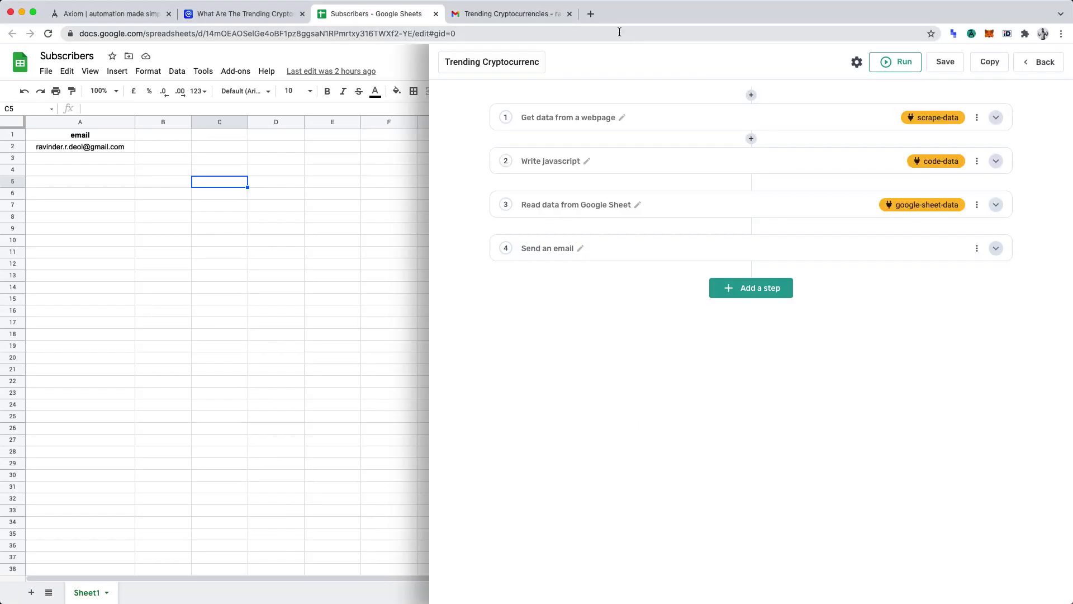
View the delivered Trending Cryptocurrencies email listing ten coins with their prices in Gmail.
click(510, 21)
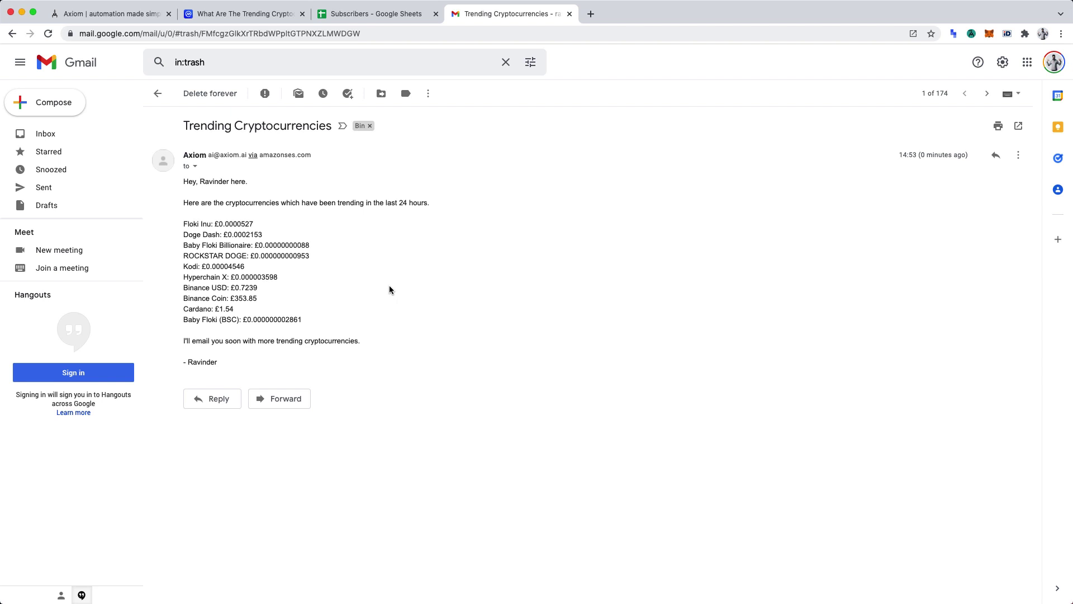
Check the Trending Cryptocurrencies automation's settings, which note scheduling needs Axiom Cloud, then close them.
click(400, 15)
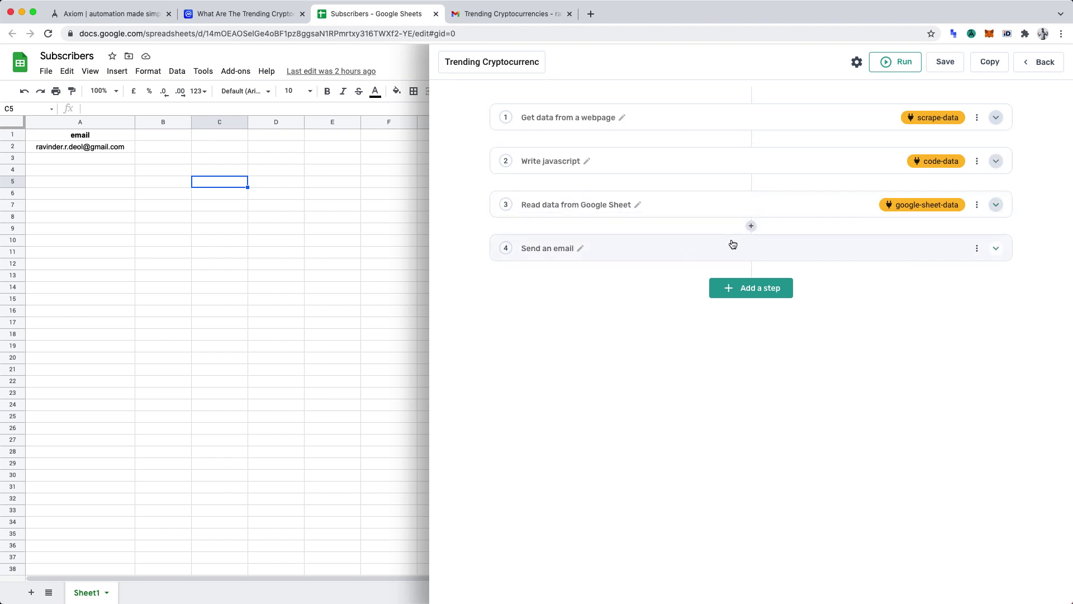
click(857, 63)
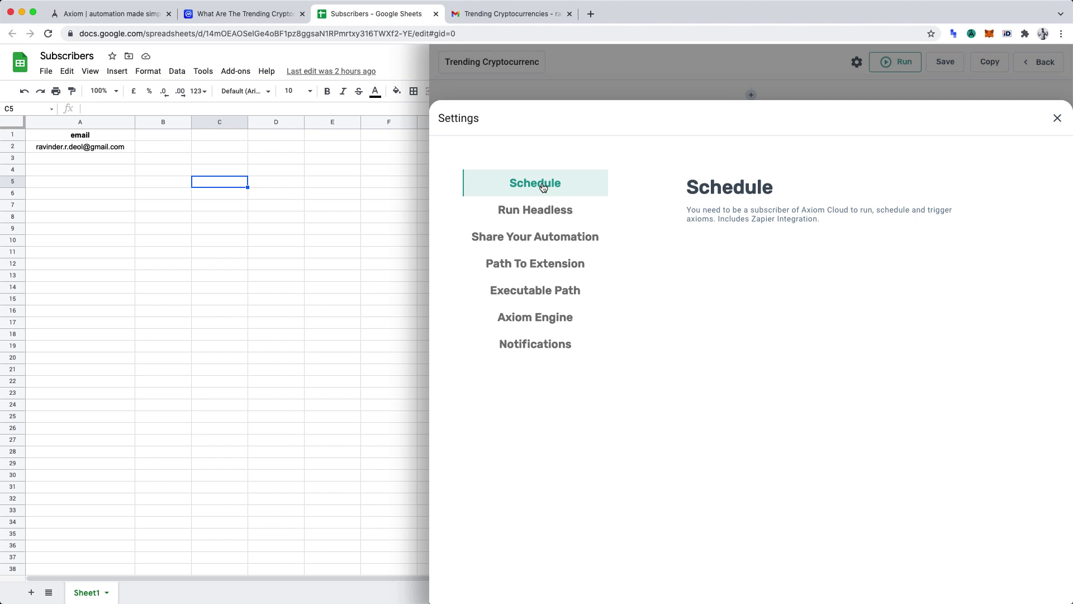
click(1057, 118)
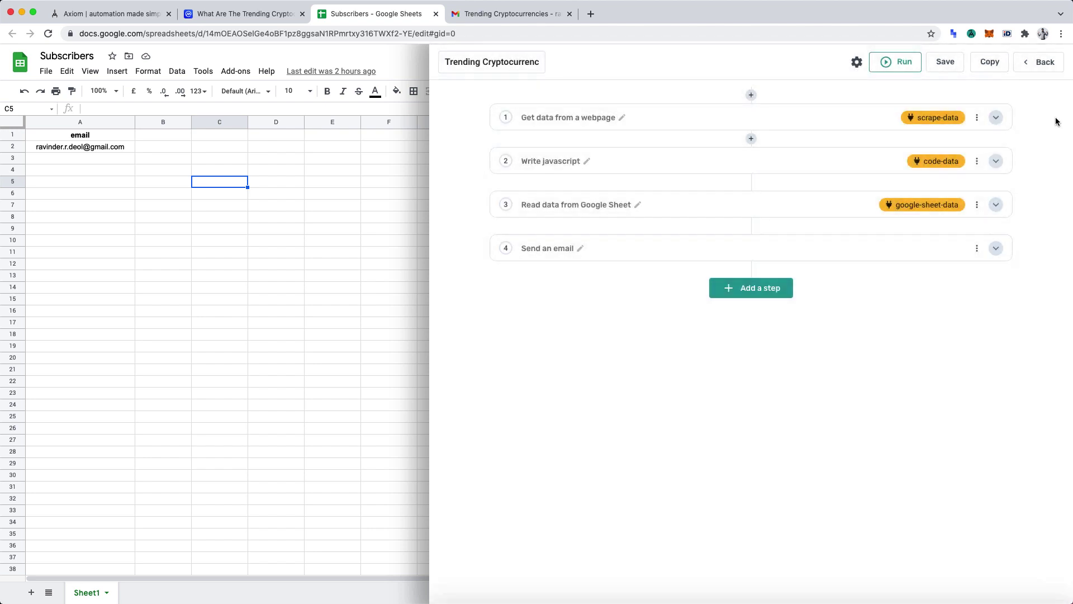